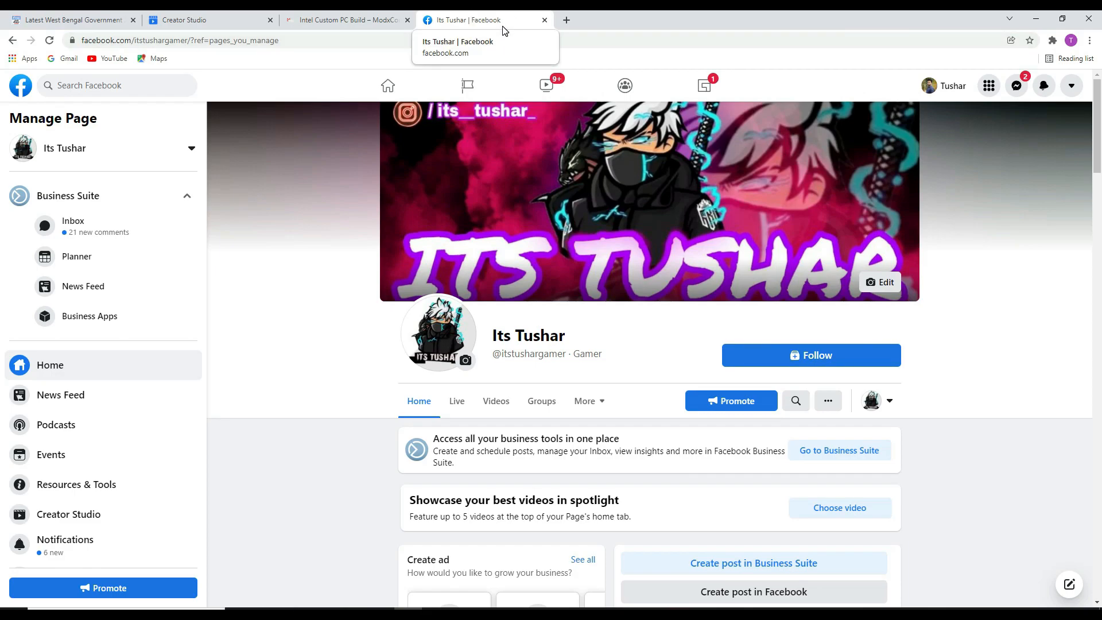
Step: Search the web for "obs studio" in a new browser tab and open the official obsproject.com site
left_click(569, 22)
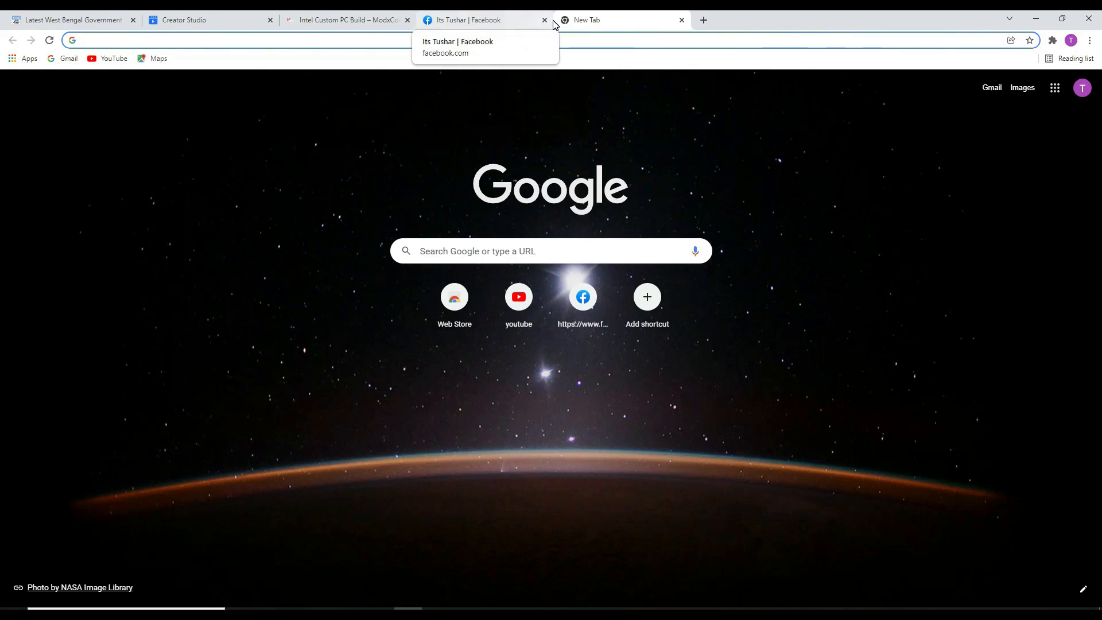
type("ob")
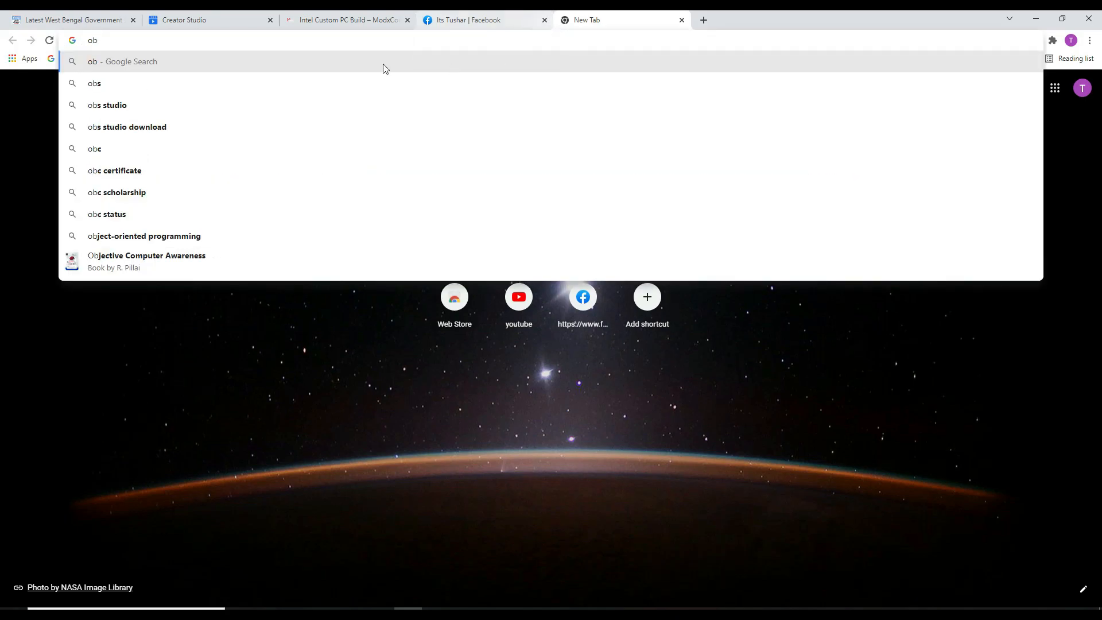
left_click(450, 109)
left_click(2, 347)
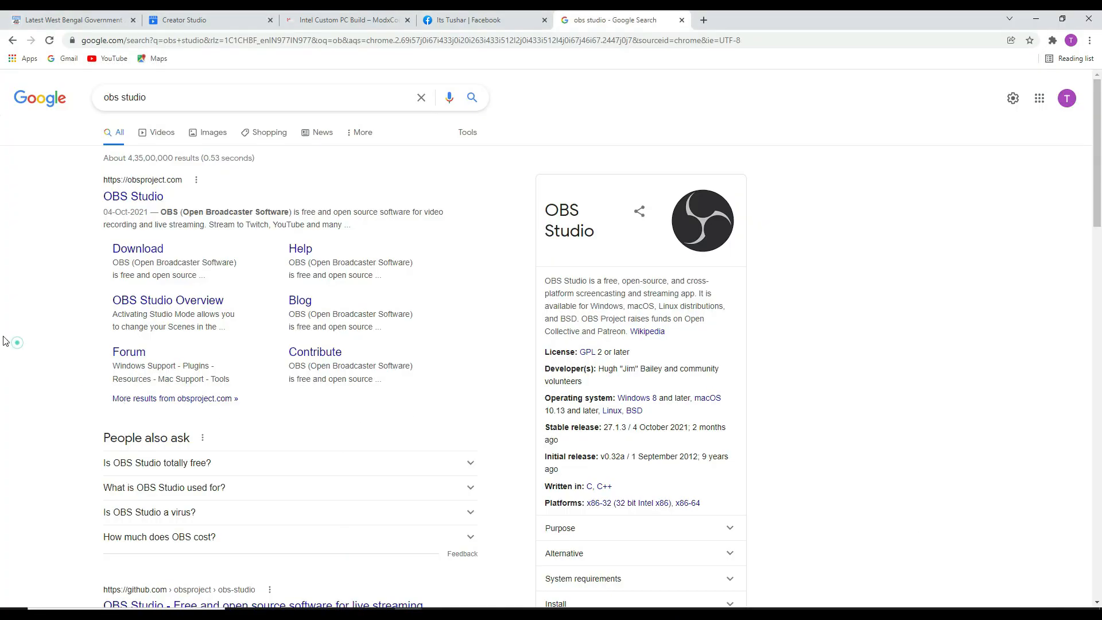
left_click(125, 199)
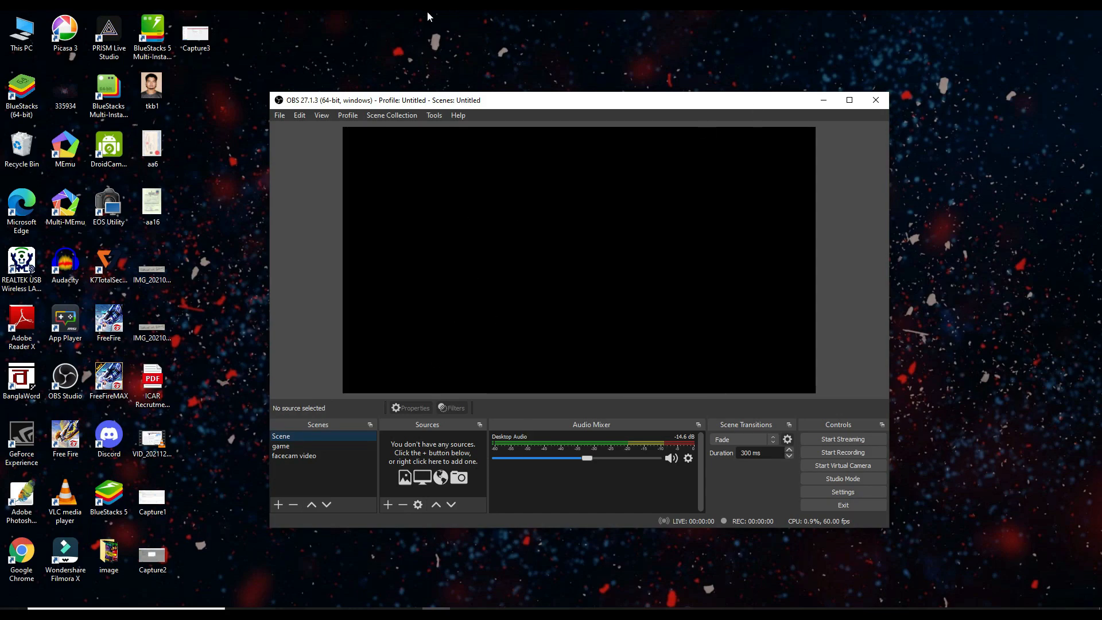
left_click(994, 226)
left_click(824, 97)
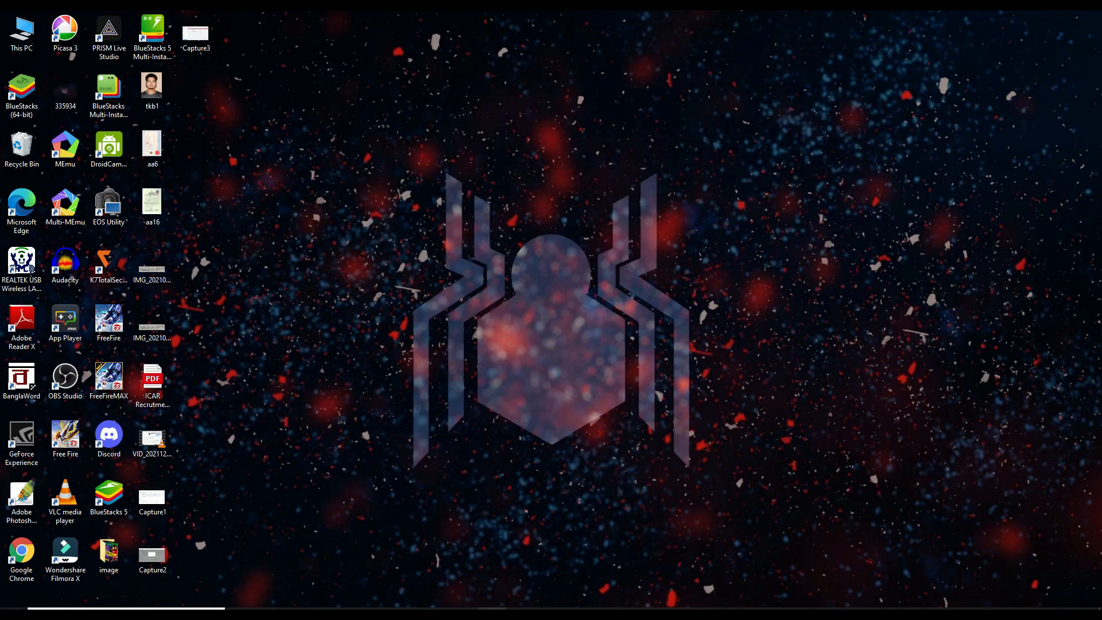
mouse_move(487, 613)
left_click(422, 607)
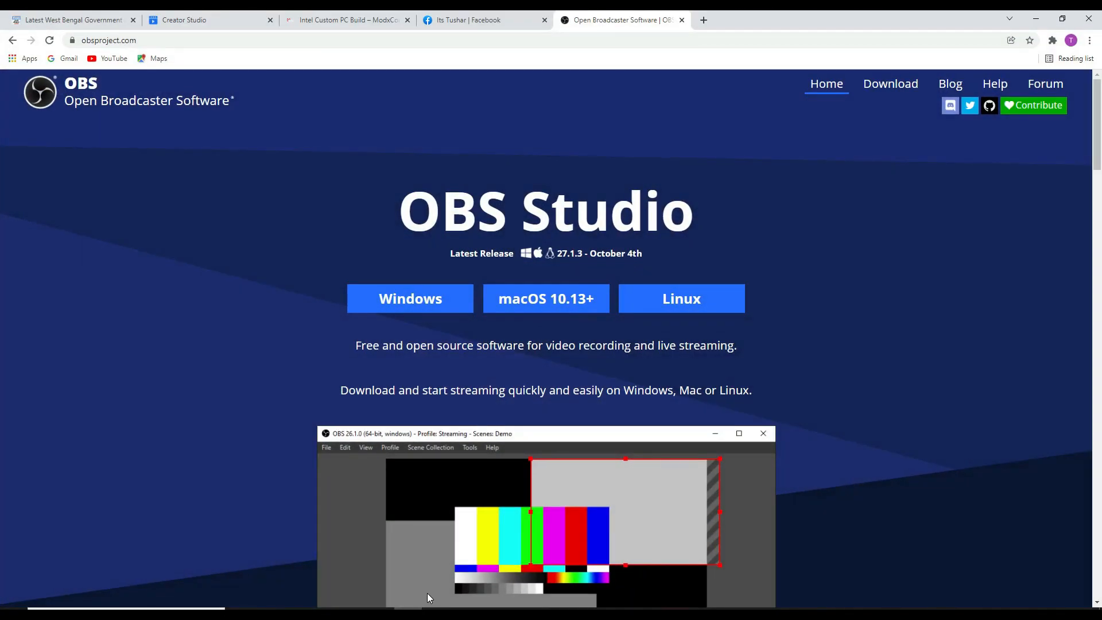
left_click(422, 607)
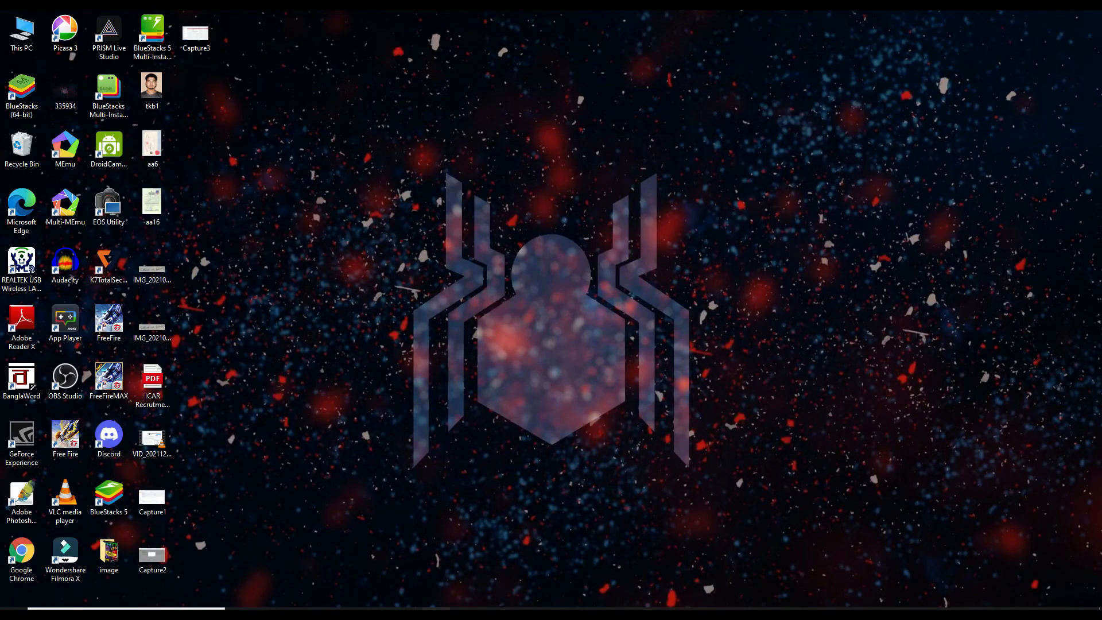
Step: Switch to OBS Studio and add a new scene named "test"
left_click(429, 610)
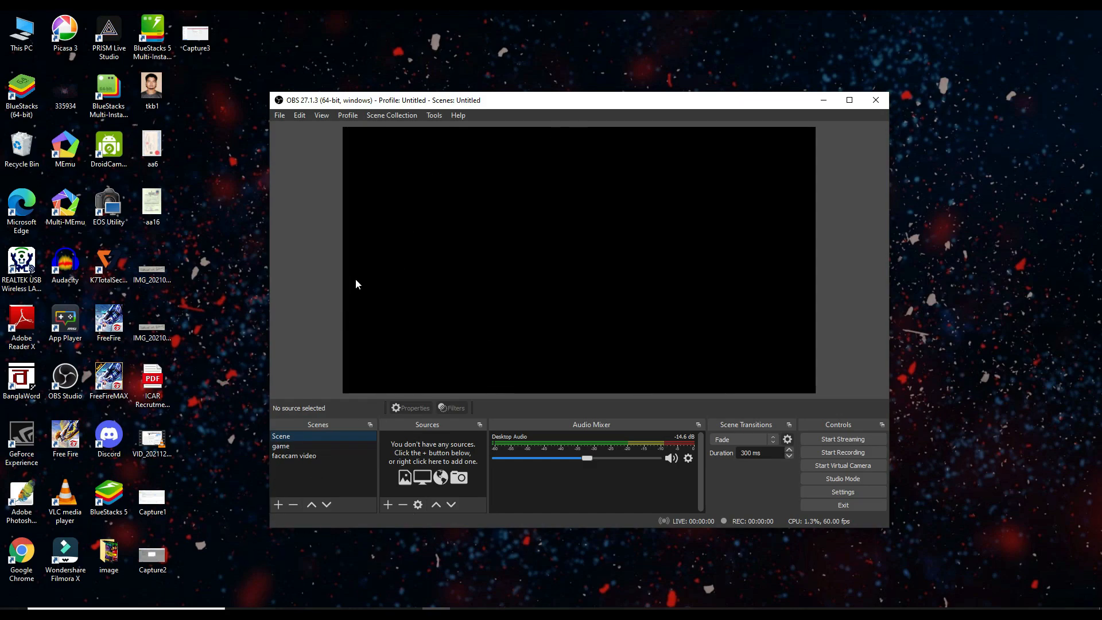
left_click(277, 505)
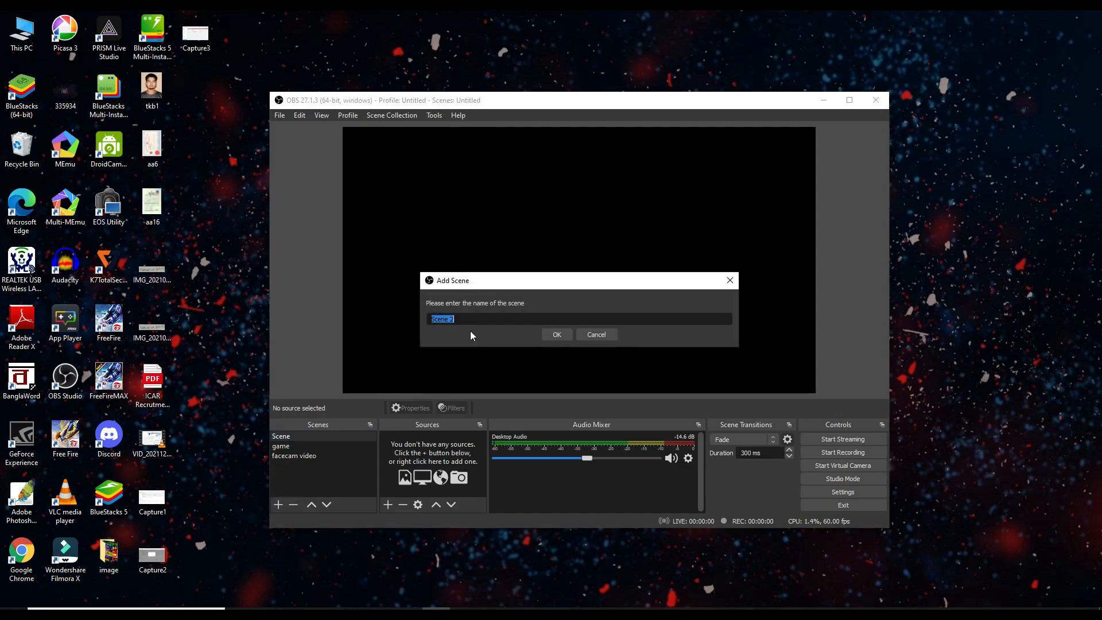
key("BackSpace")
type("test")
left_click(558, 335)
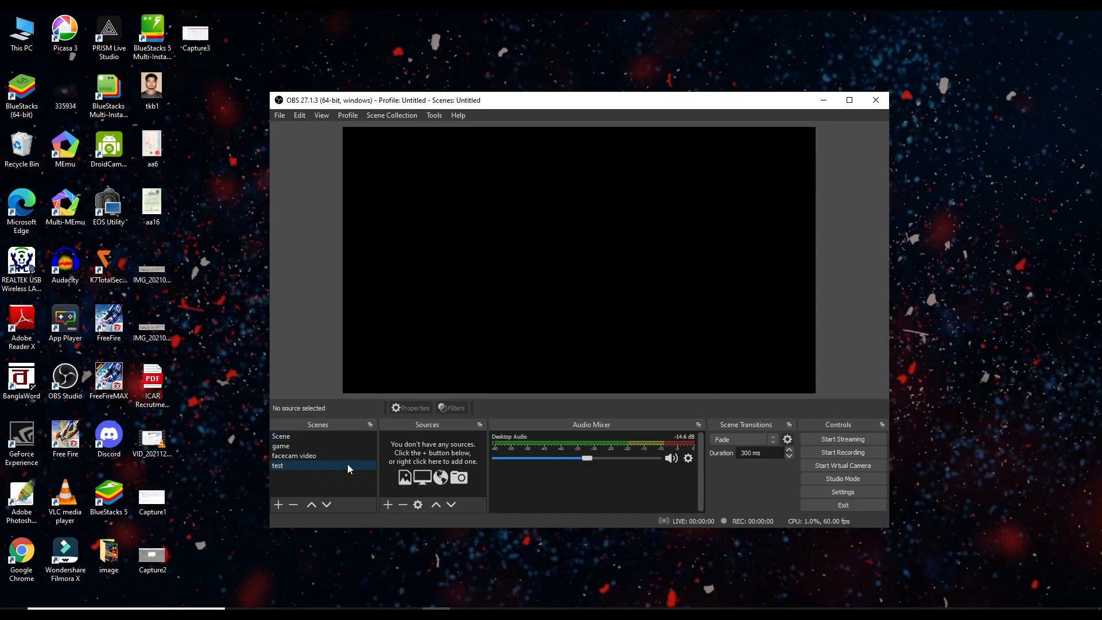
left_click(604, 314)
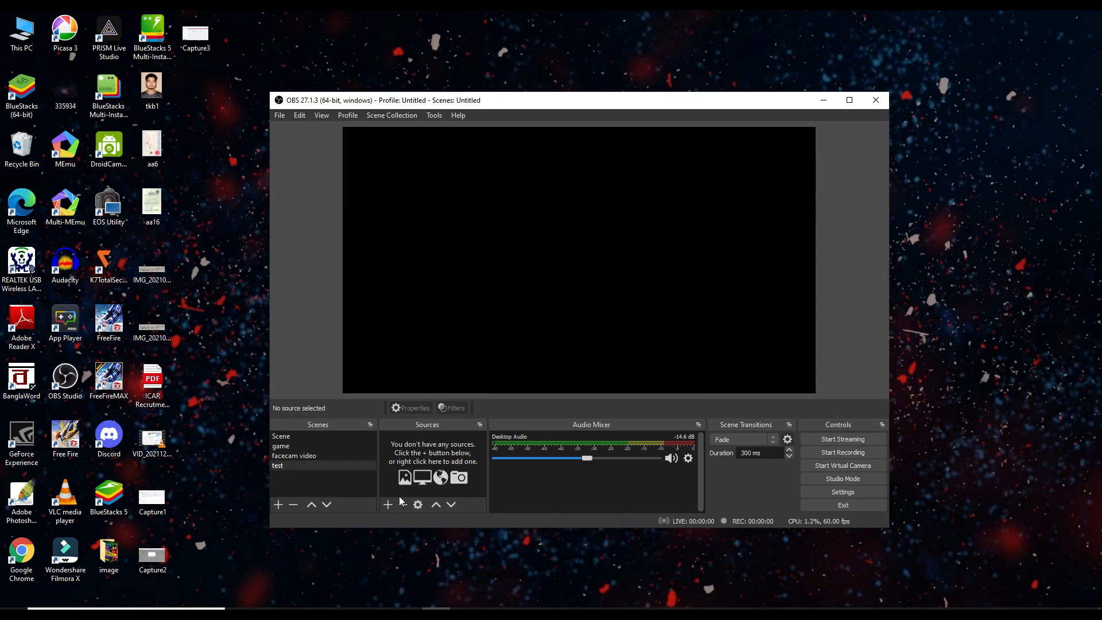
Step: Bring up the BlueStacks emulator window and return to OBS Studio in front of it
left_click(464, 614)
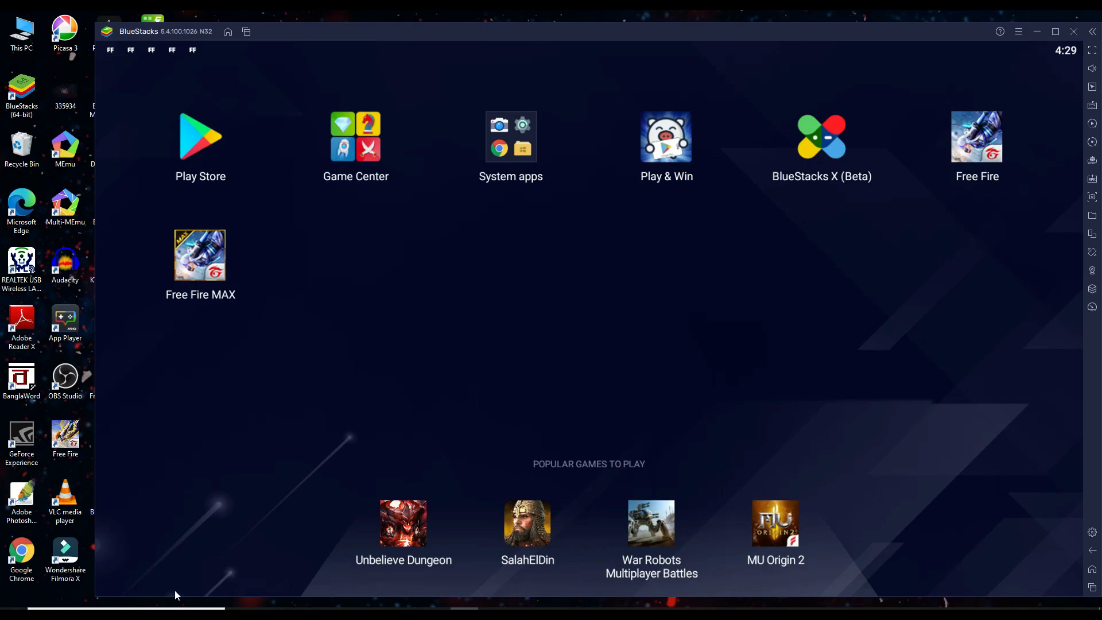
left_click(1037, 32)
left_click(435, 614)
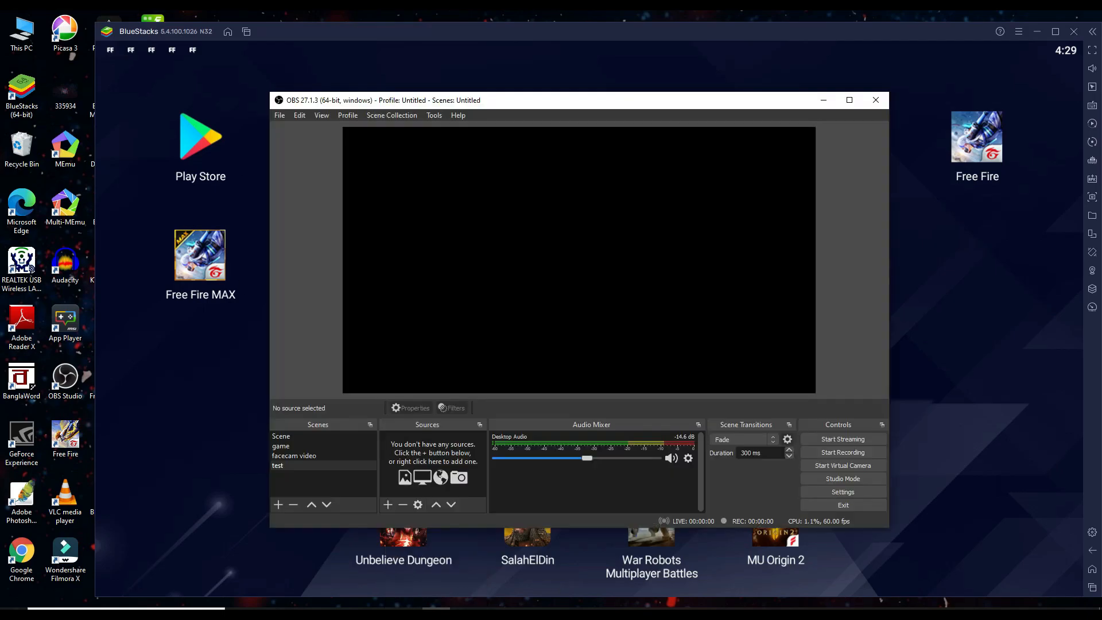
Step: Add a new Window Capture source to the test scene, named after the streamer's gaming page
left_click(388, 504)
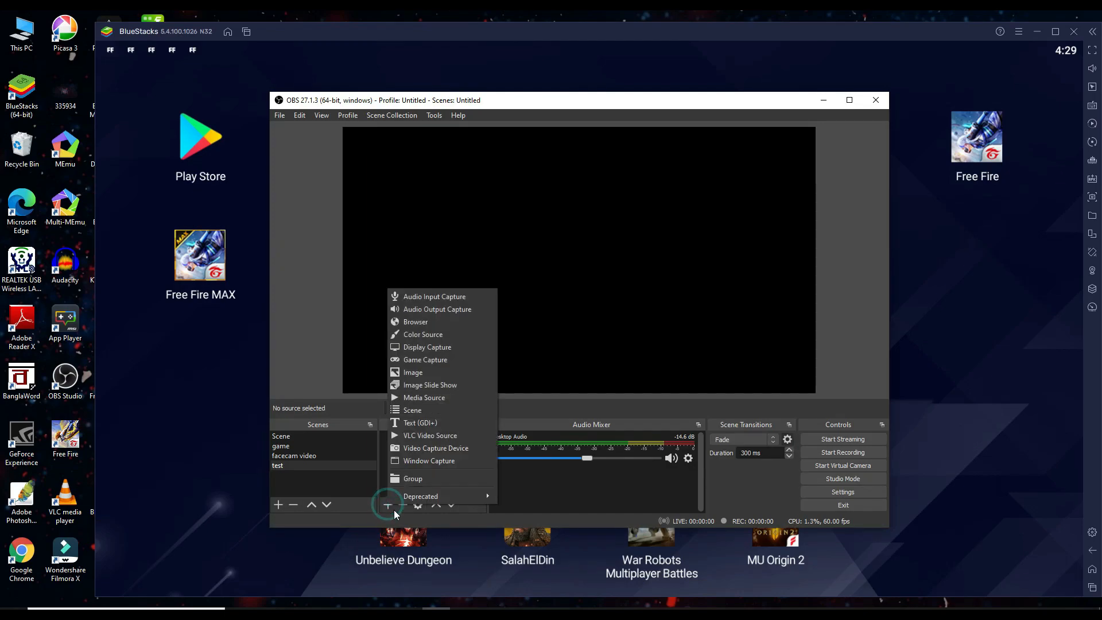
left_click(452, 459)
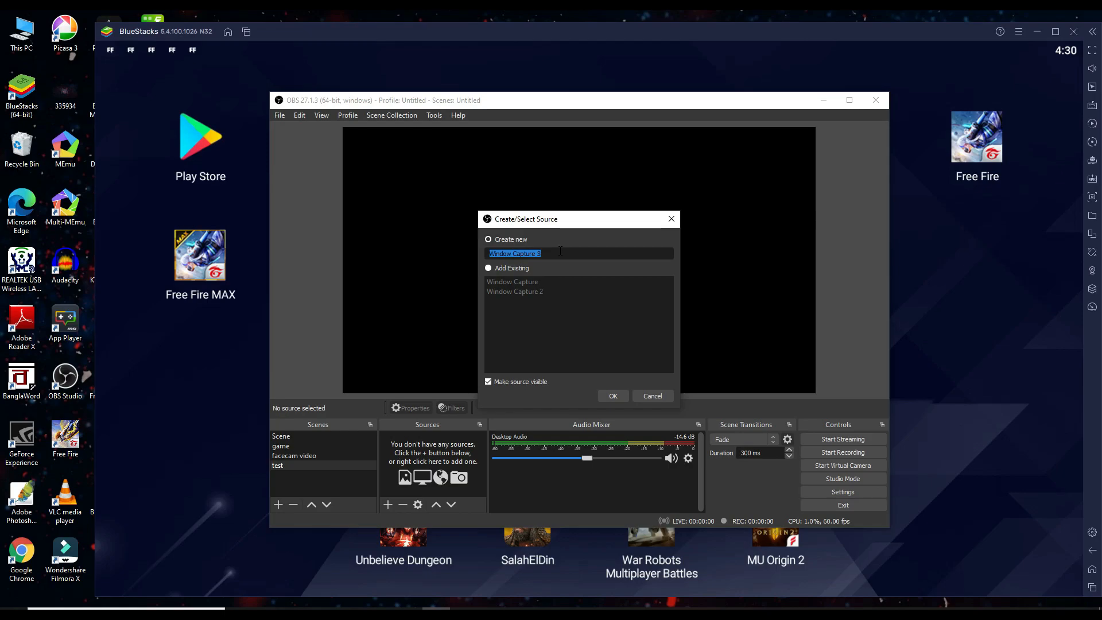
type("ggg")
key("BackSpace")
key("BackSpace")
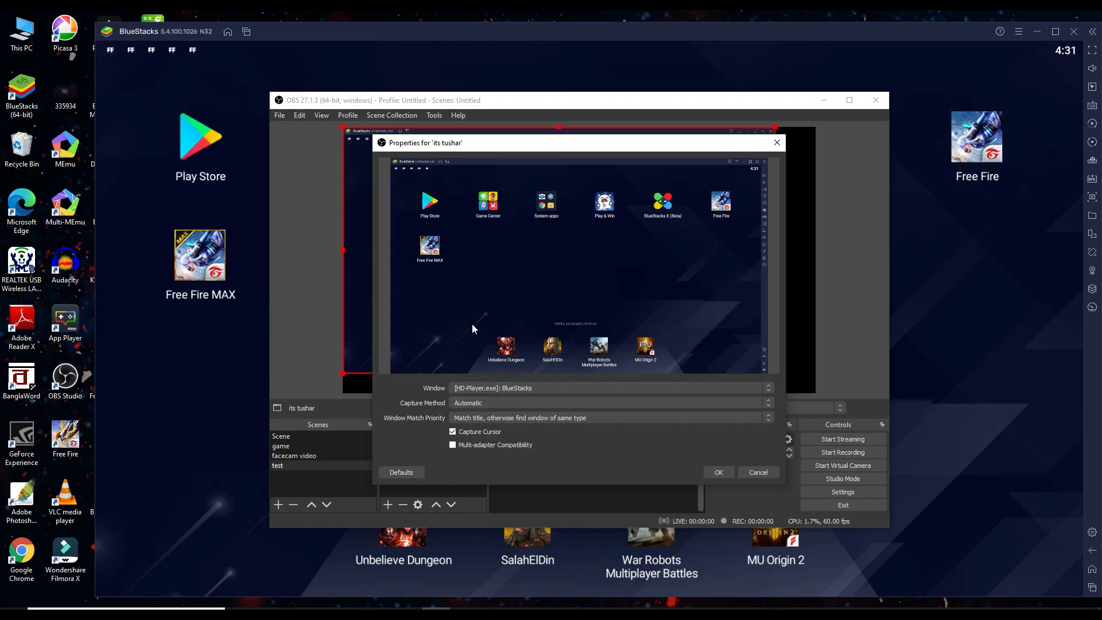
Step: Set the source to capture the [HD-Player.exe]: BlueStacks window and scale it to fill the preview canvas
left_click(527, 393)
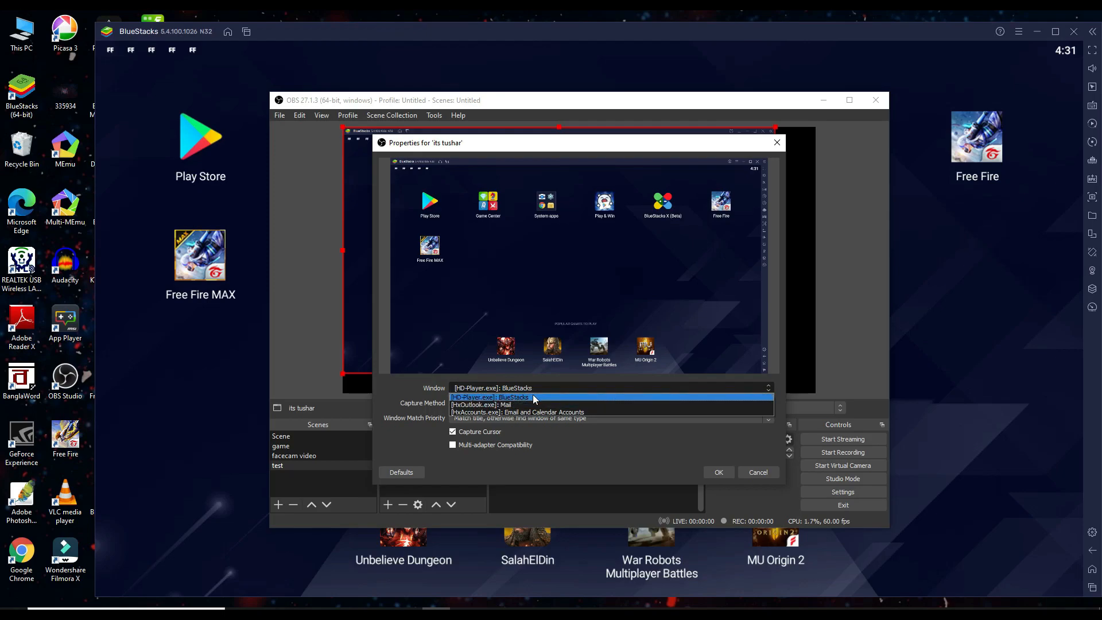
left_click(531, 397)
left_click(716, 472)
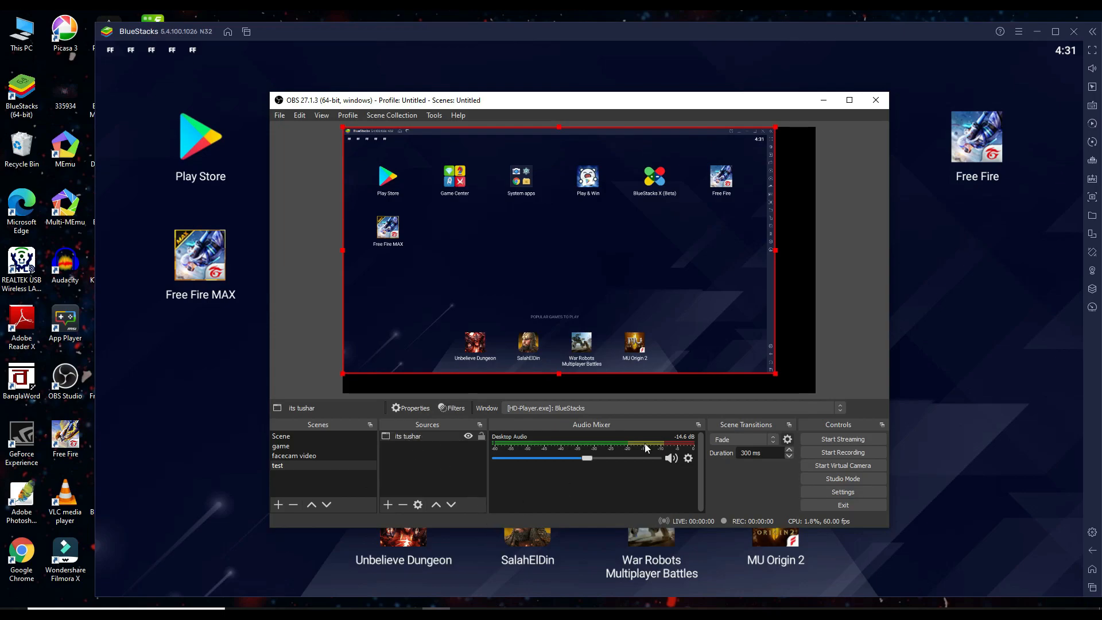
left_click(776, 374)
left_click_drag(776, 374, 815, 389)
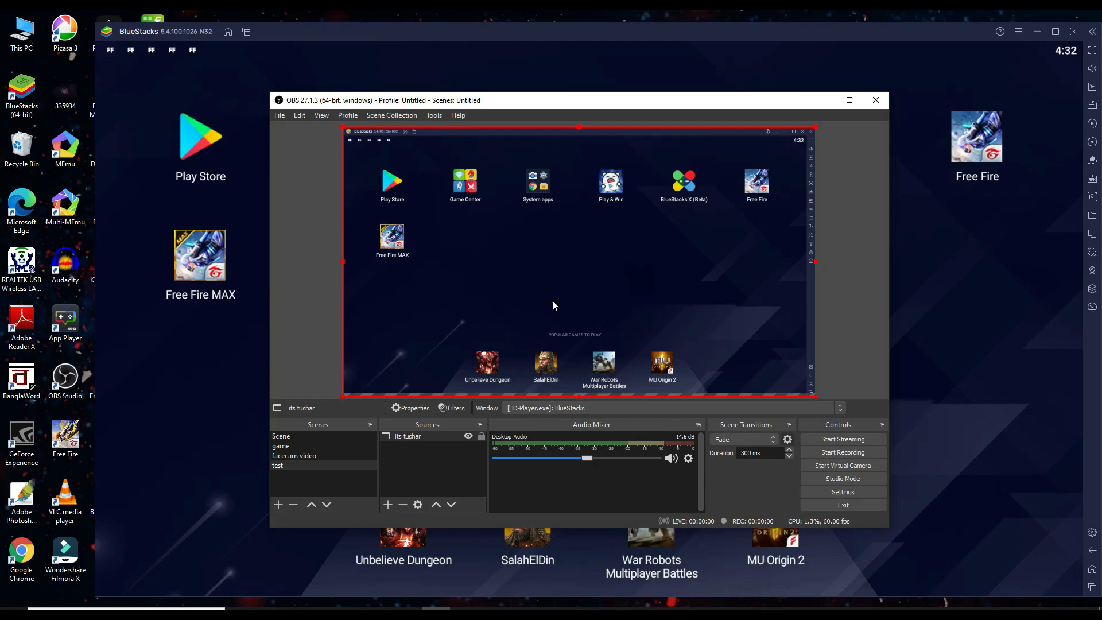
Step: Add a new Audio Input Capture source to the test scene using the device Microphone (Realtek(R) Audio)
left_click(388, 505)
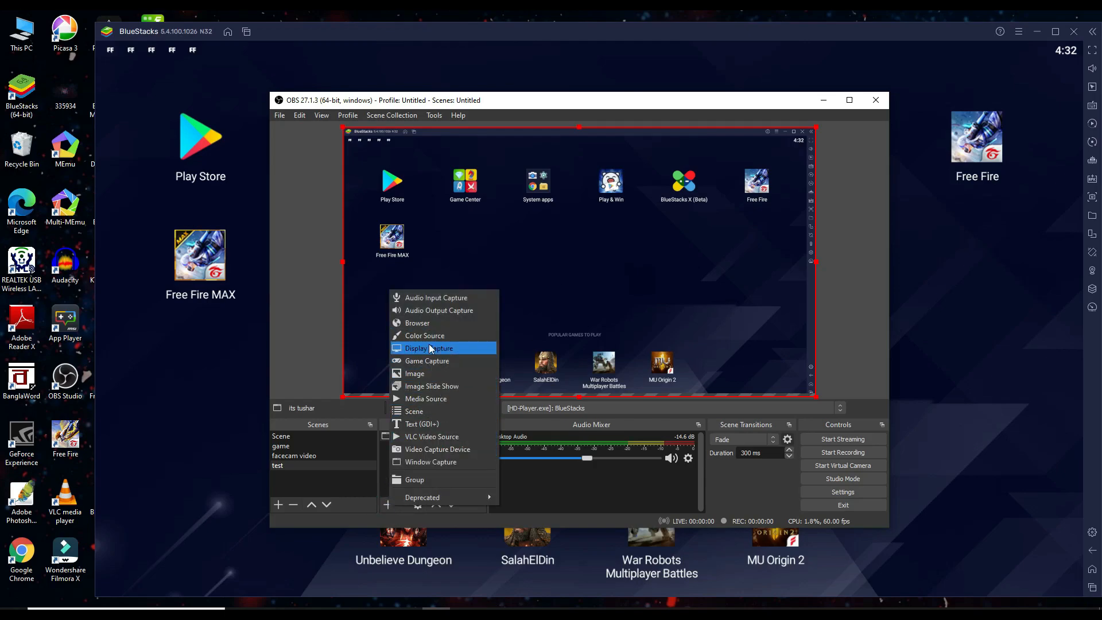
left_click(474, 298)
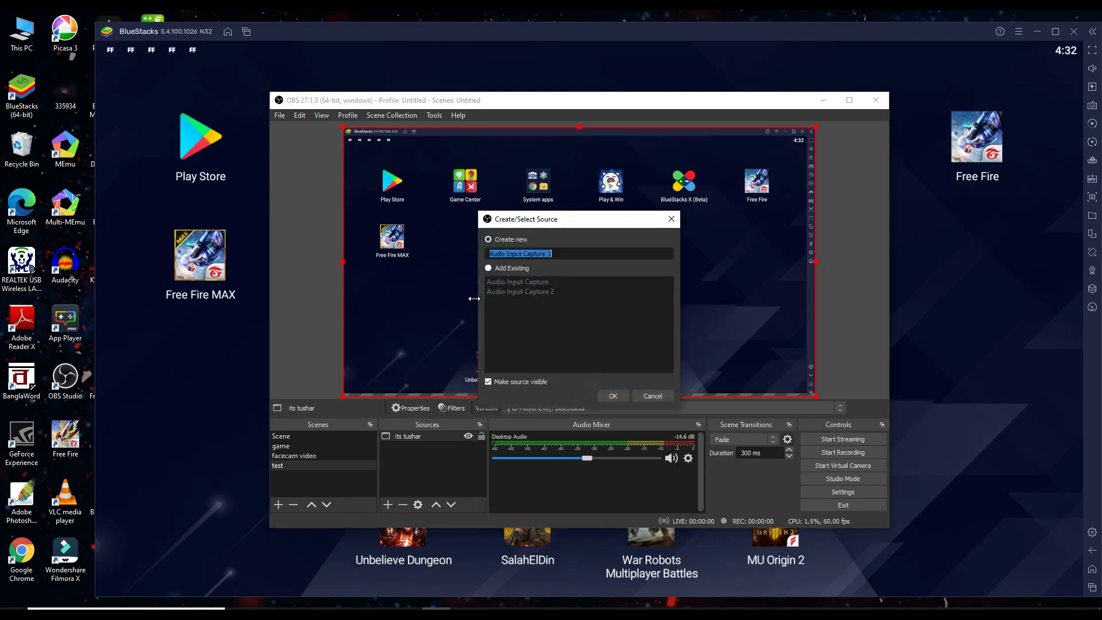
left_click(619, 395)
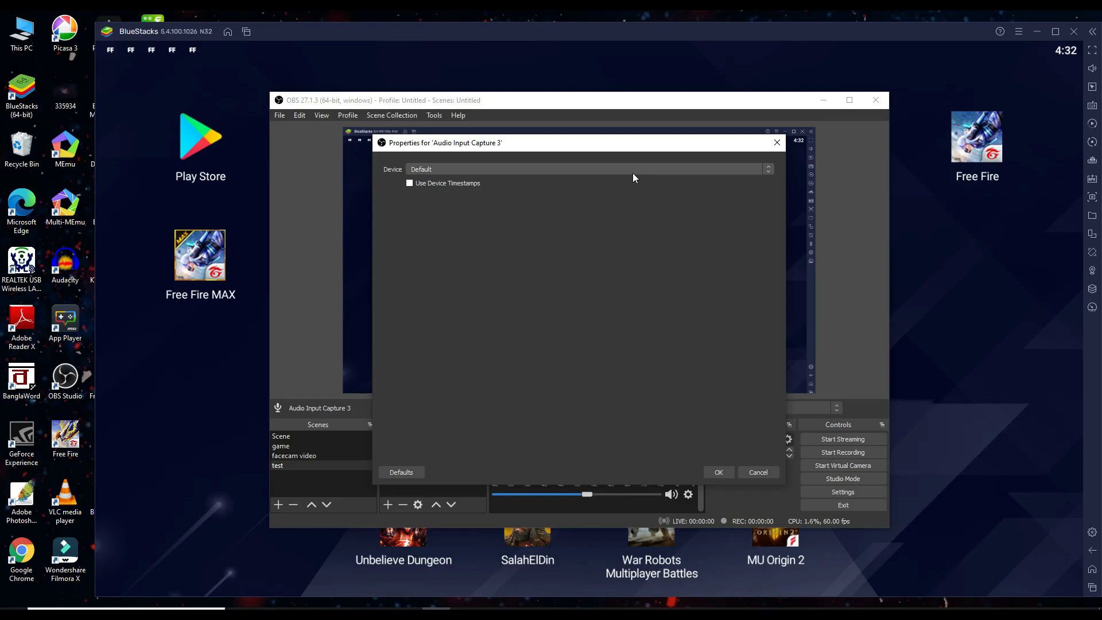
left_click(603, 169)
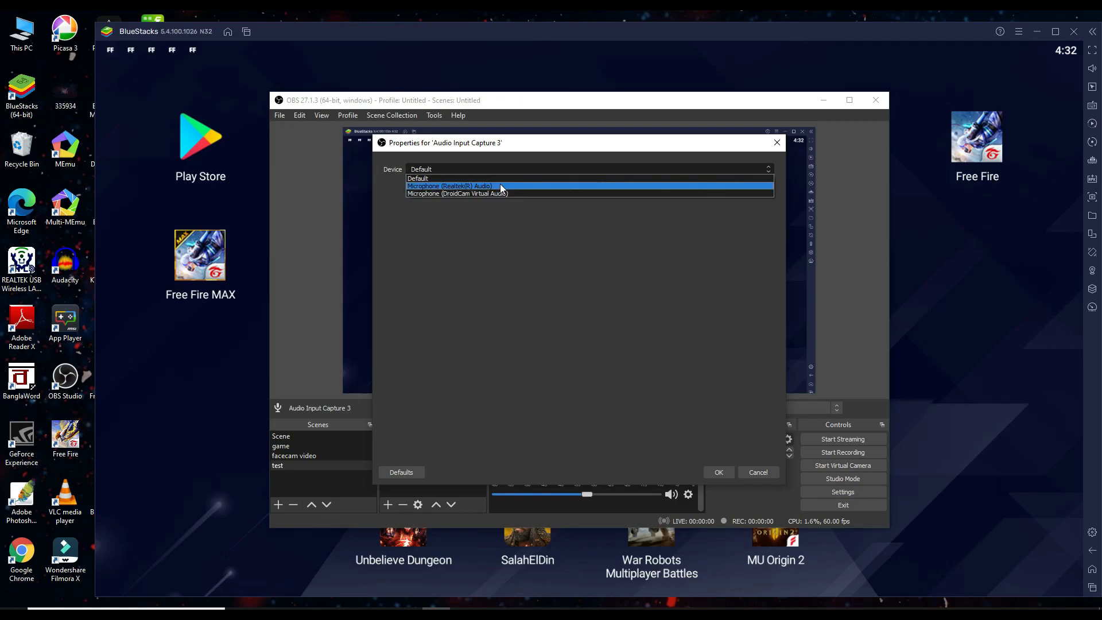
left_click(450, 186)
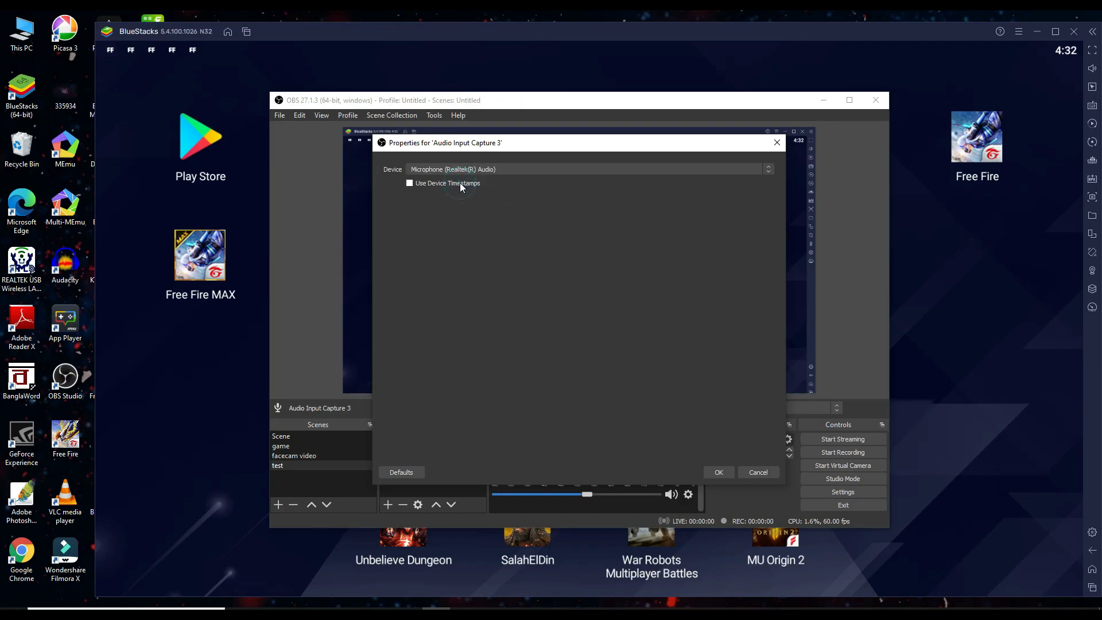
left_click(725, 472)
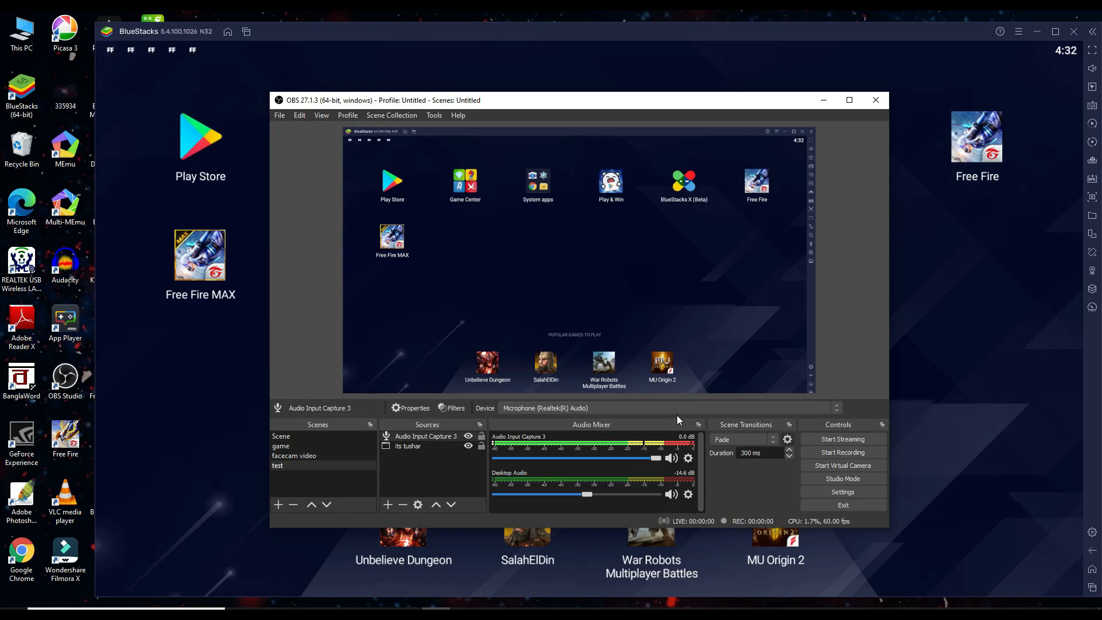
left_click(464, 350)
Step: Switch to Facebook Creator Studio in Chrome and start a new Go live setup for the Daring Bazz page
mouse_move(408, 612)
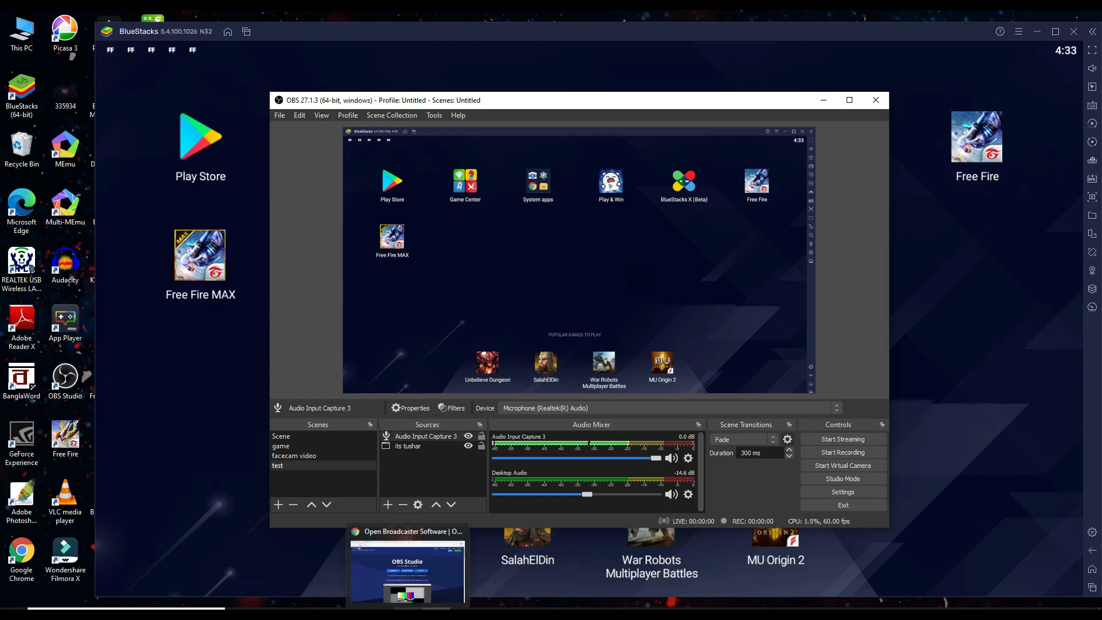
left_click(408, 565)
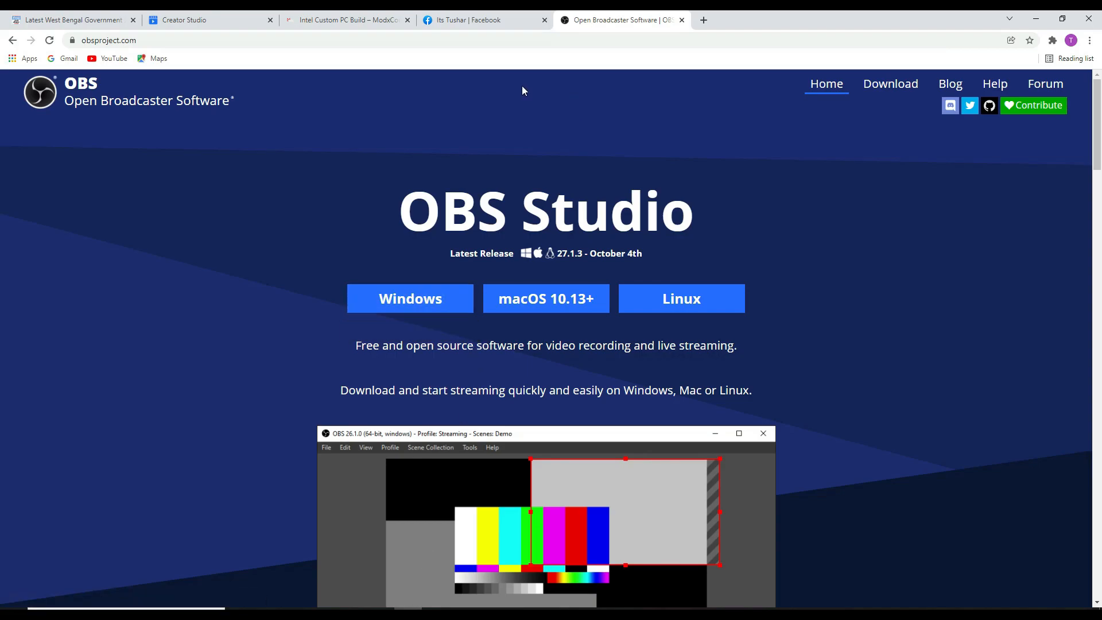
left_click(505, 21)
left_click(636, 21)
left_click(220, 17)
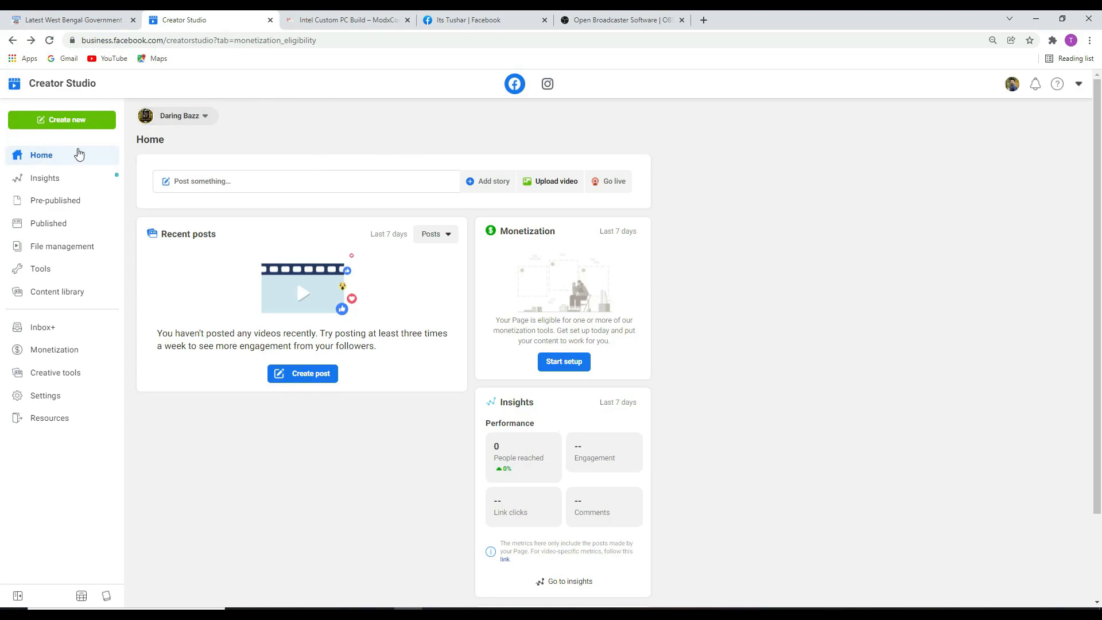
left_click(88, 124)
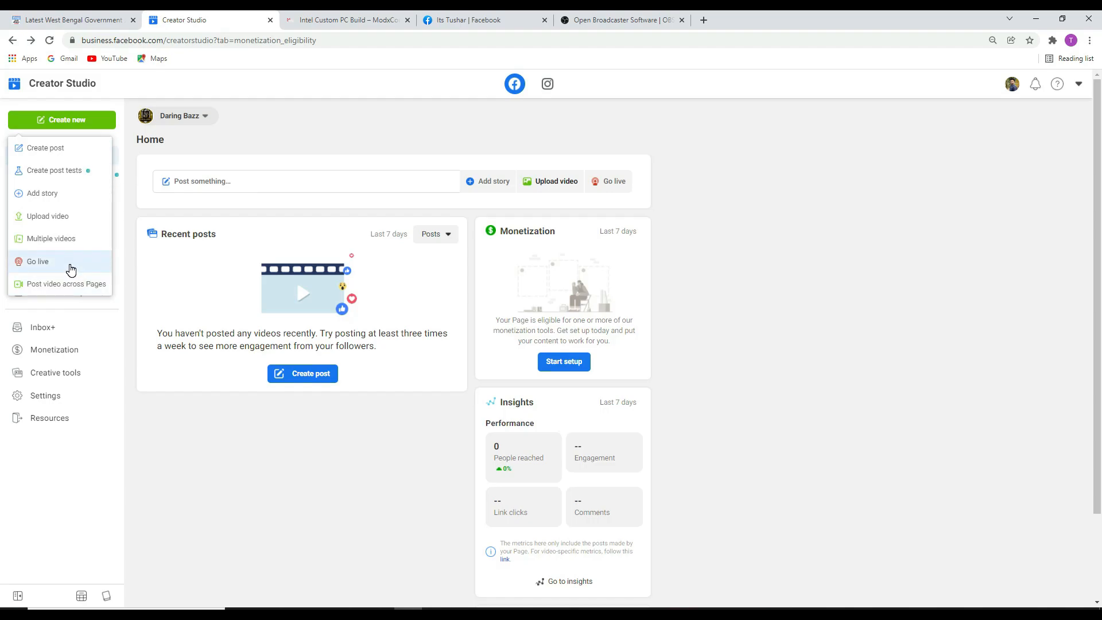
left_click(38, 262)
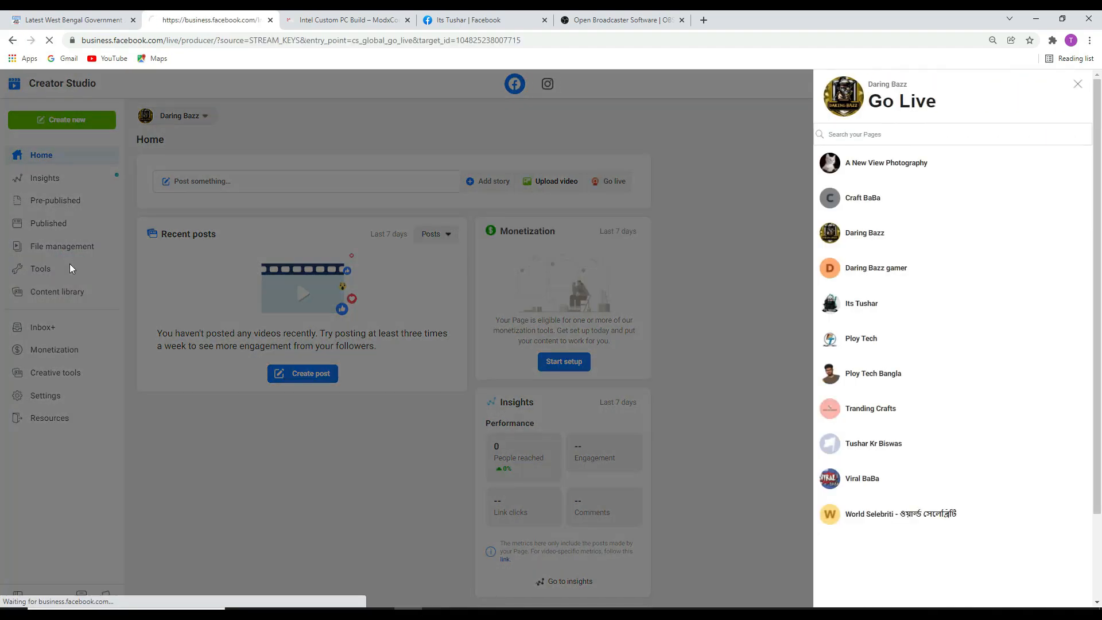
left_click(531, 470)
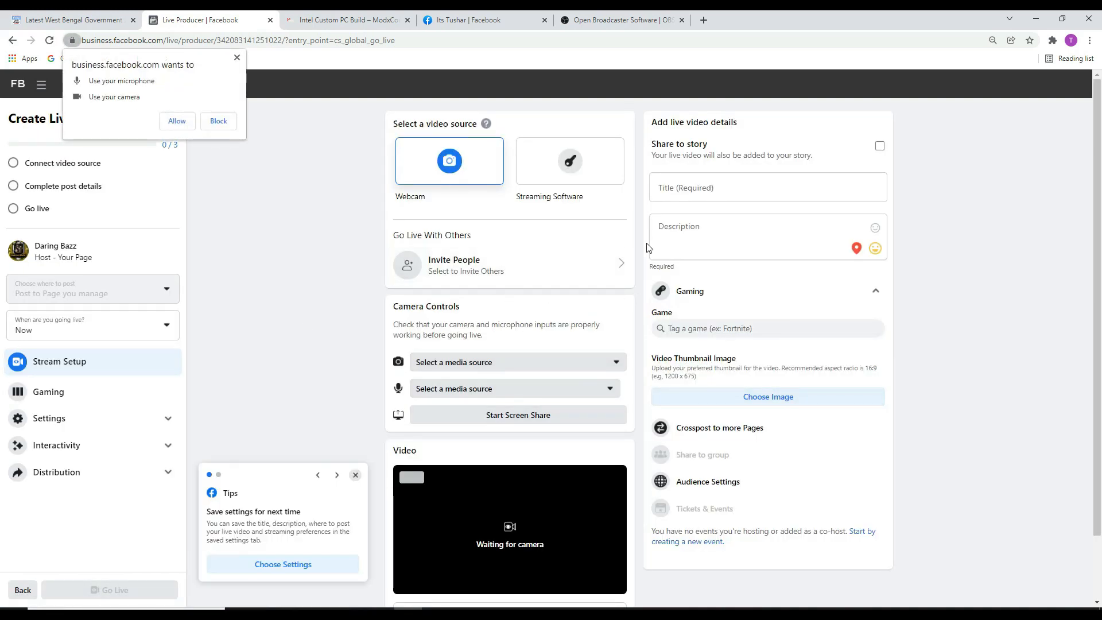
Step: Enter "test" as both the title and the description of the live video, and dismiss the tip about saving settings
left_click(666, 181)
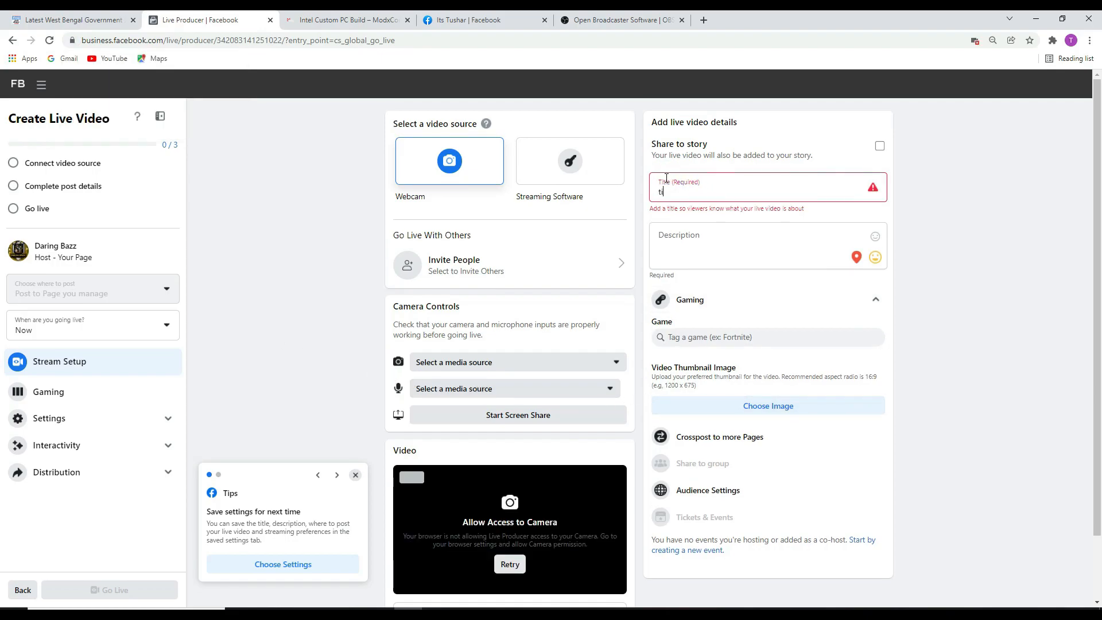
type("ti")
type("st")
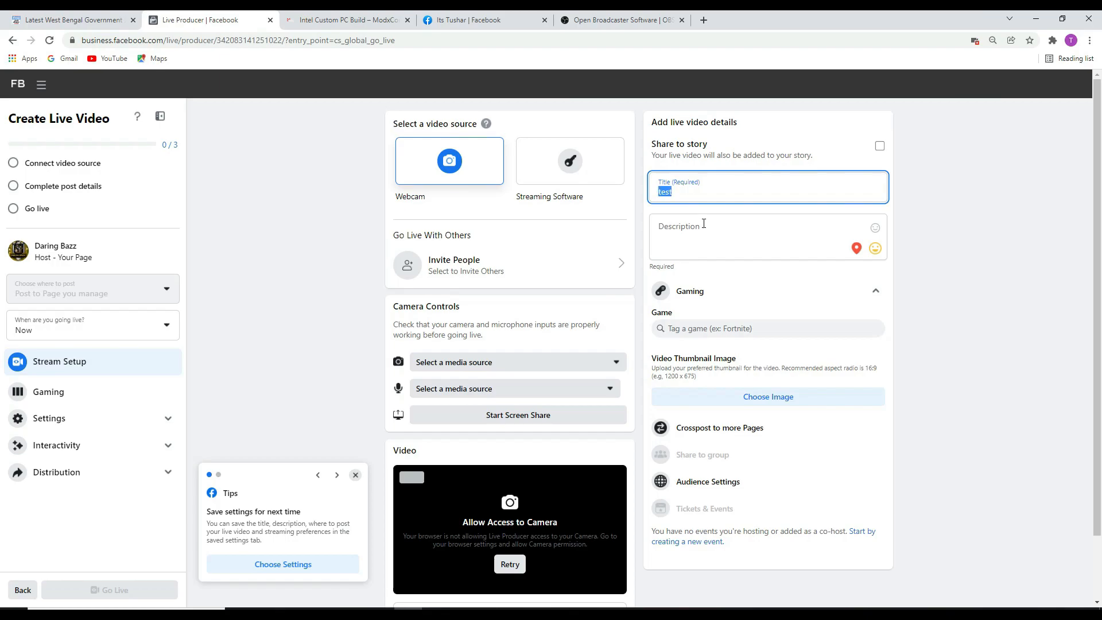
left_click(689, 231)
type("test")
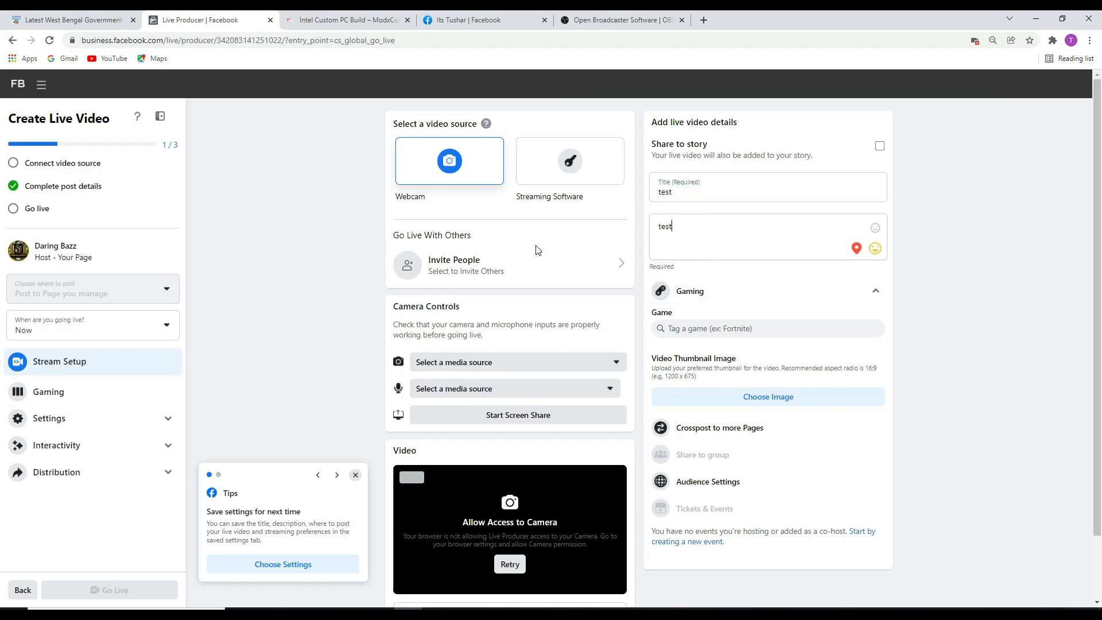
left_click(355, 474)
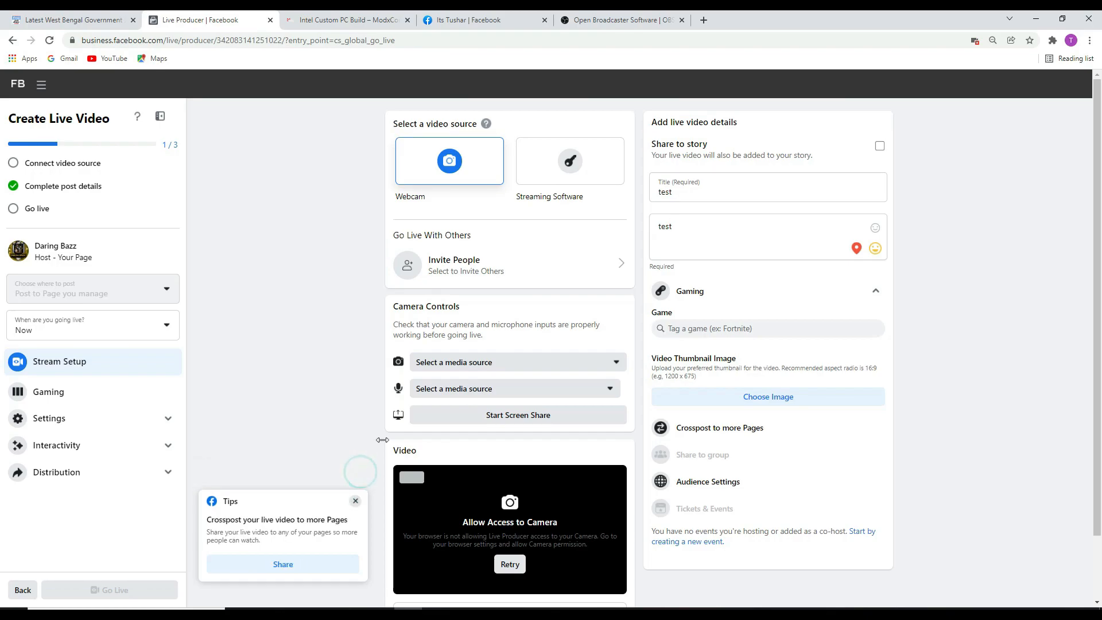
Step: Dismiss the crossposting tip and tag Garena Free Fire as the game for the live video
left_click(357, 500)
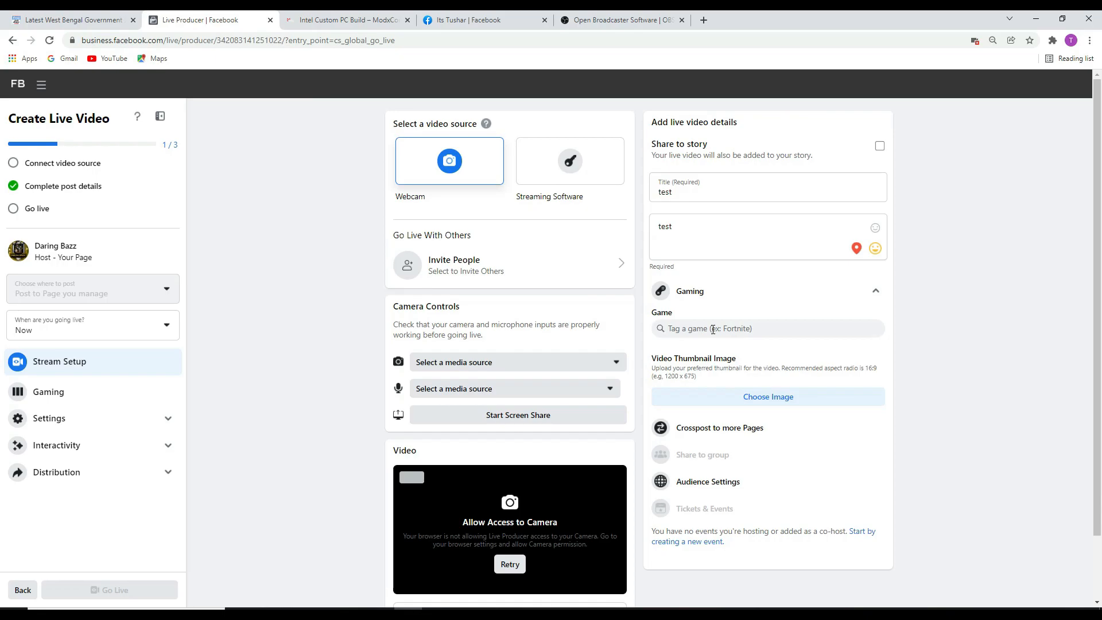
left_click(713, 330)
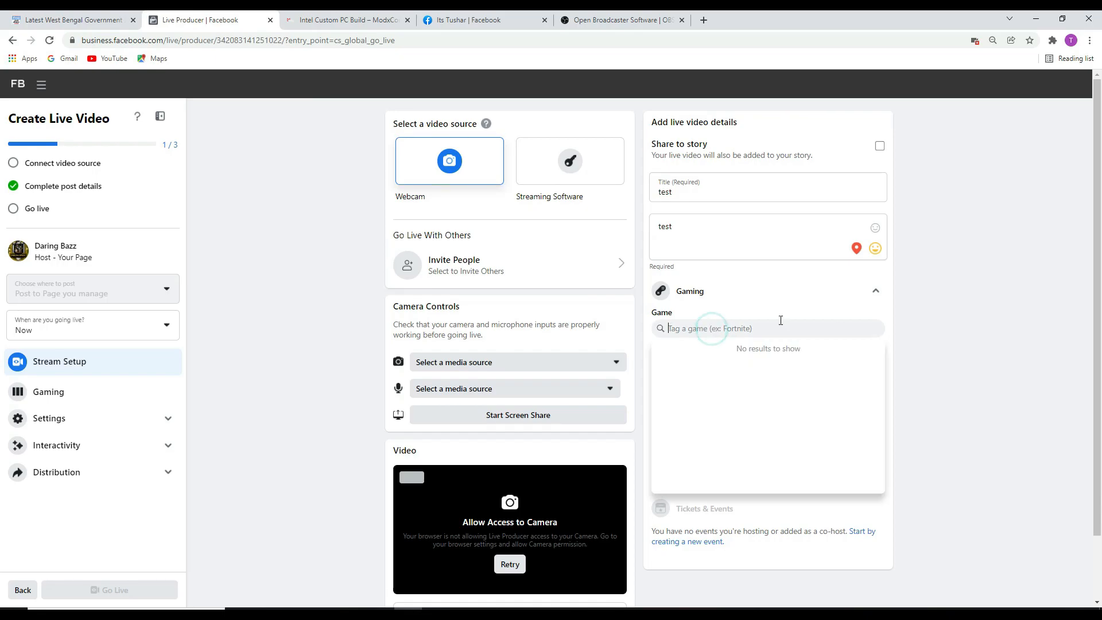
left_click(714, 317)
left_click(882, 300)
left_click(880, 296)
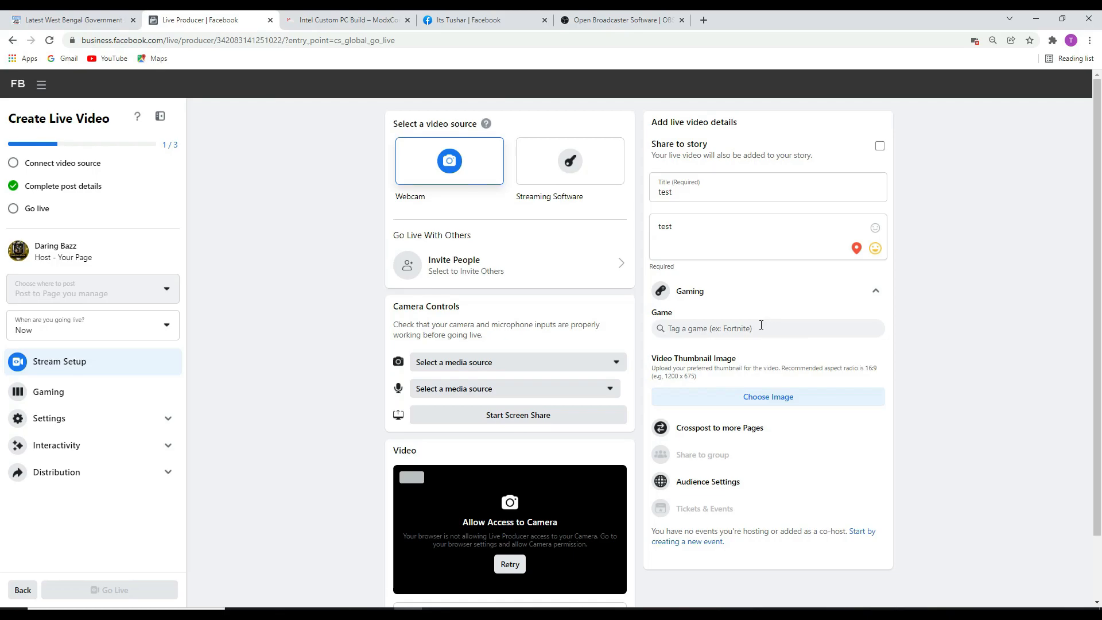
left_click(762, 325)
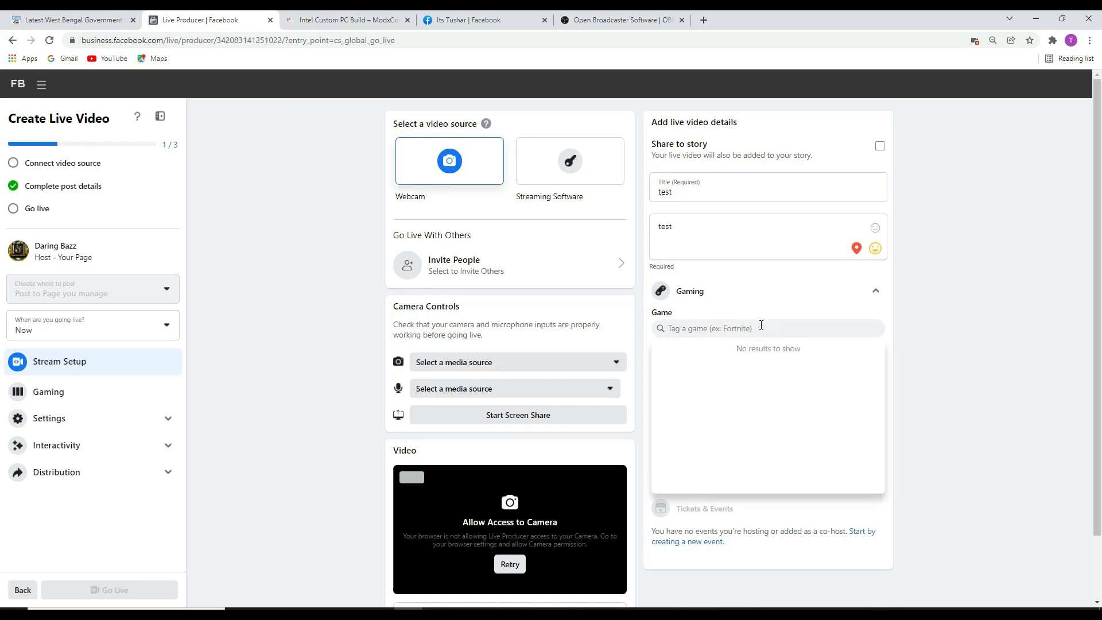
type("free")
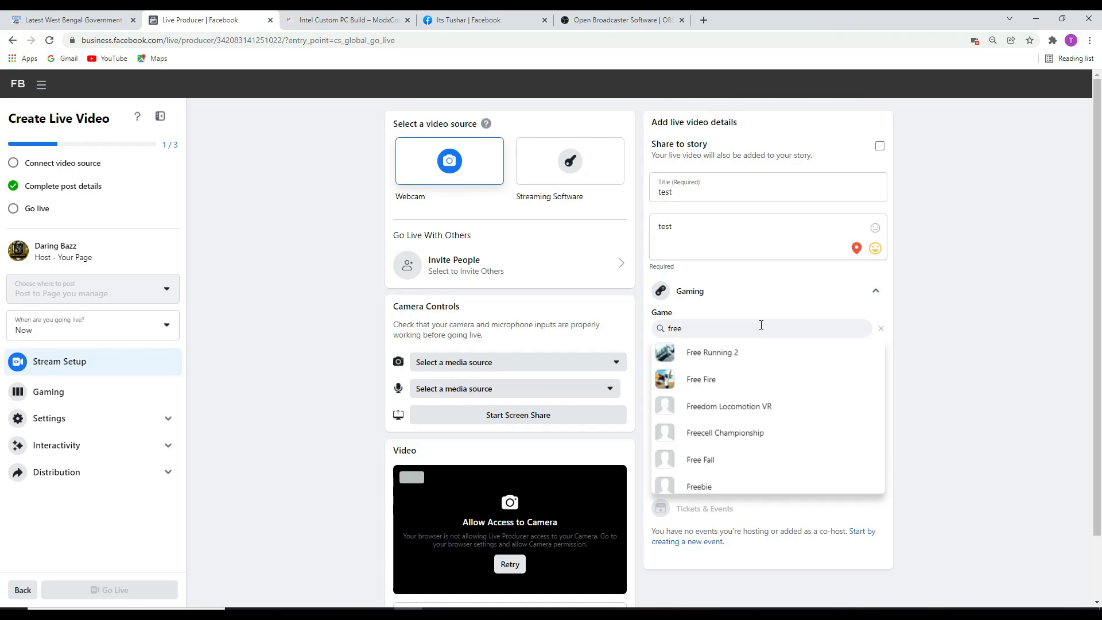
key("BackSpace")
key("BackSpace")
key("BackSpace")
key("BackSpace")
type("fr")
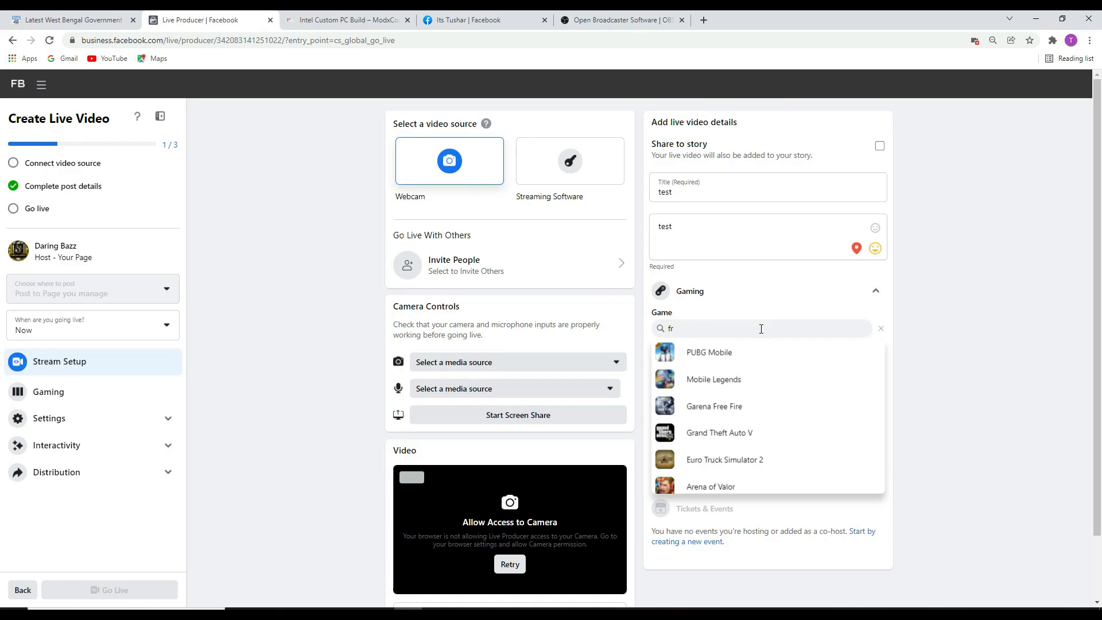
left_click(801, 413)
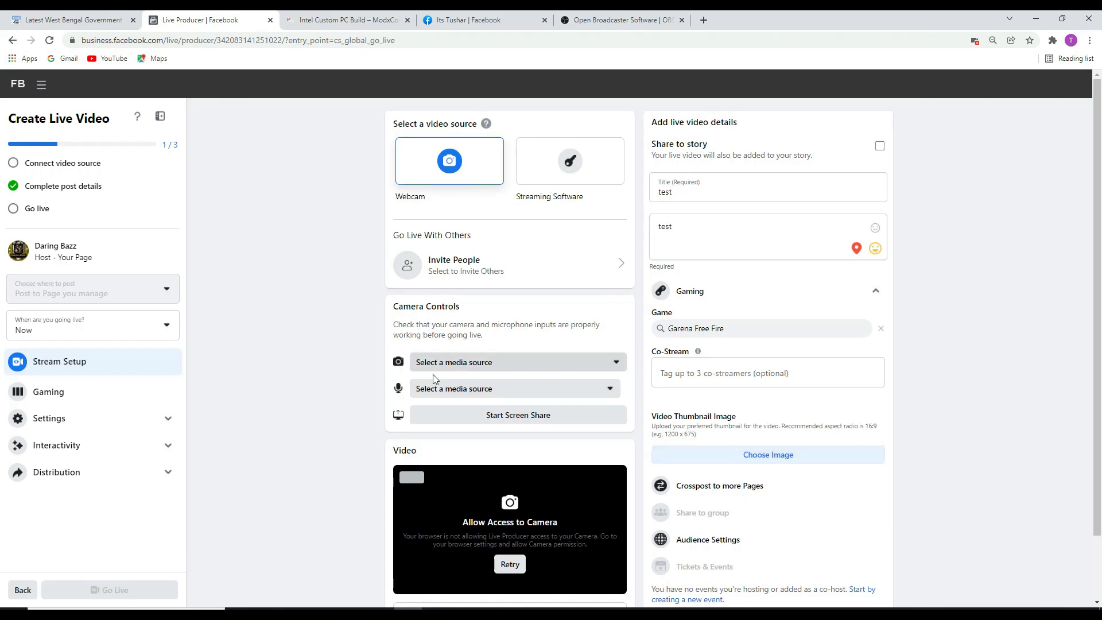
Step: Set the video source to Streaming Software and copy the generated stream key
scroll(310, 499, "down", 2)
scroll(849, 416, "up", 2)
scroll(620, 379, "down", 2)
scroll(666, 359, "up", 1)
left_click(560, 151)
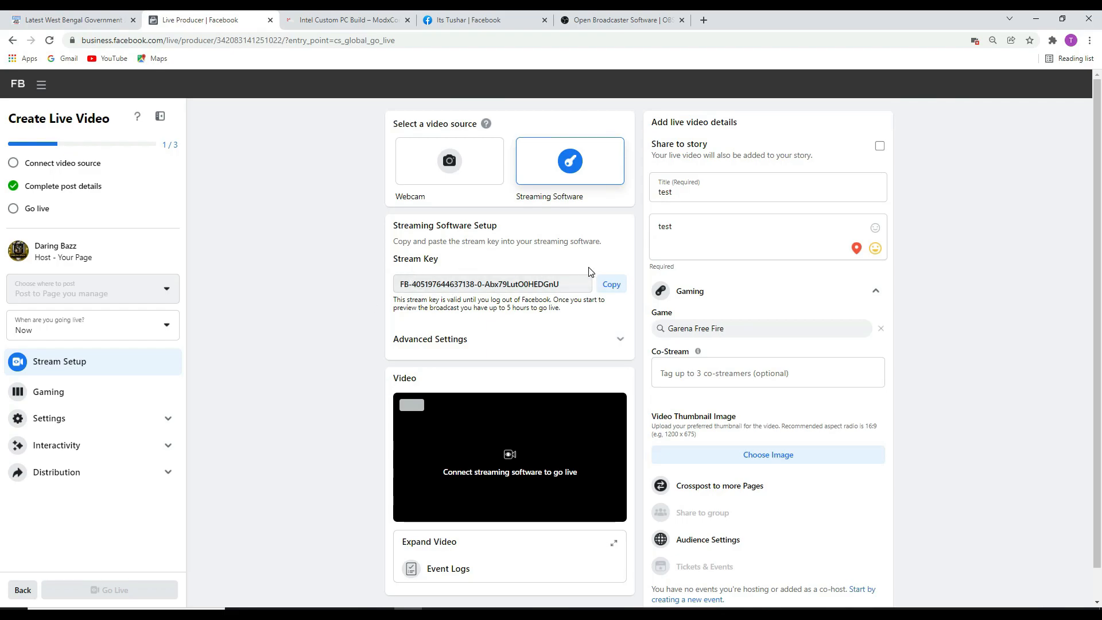
left_click(610, 284)
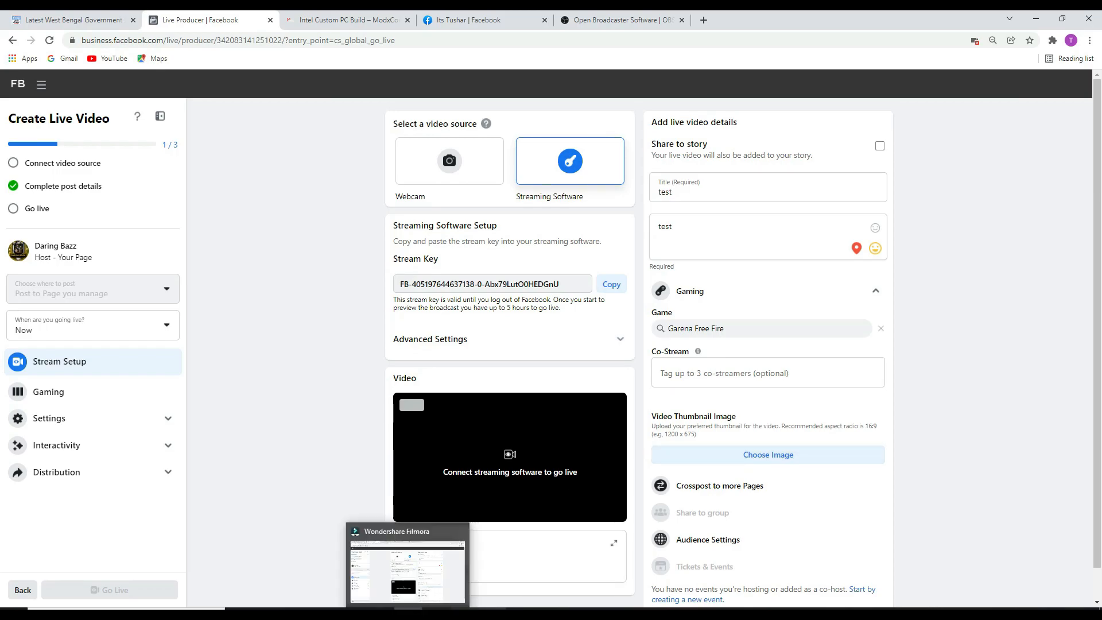
Step: Switch to OBS Studio and, in its stream settings, select the Facebook Live service with the Default server
left_click(448, 580)
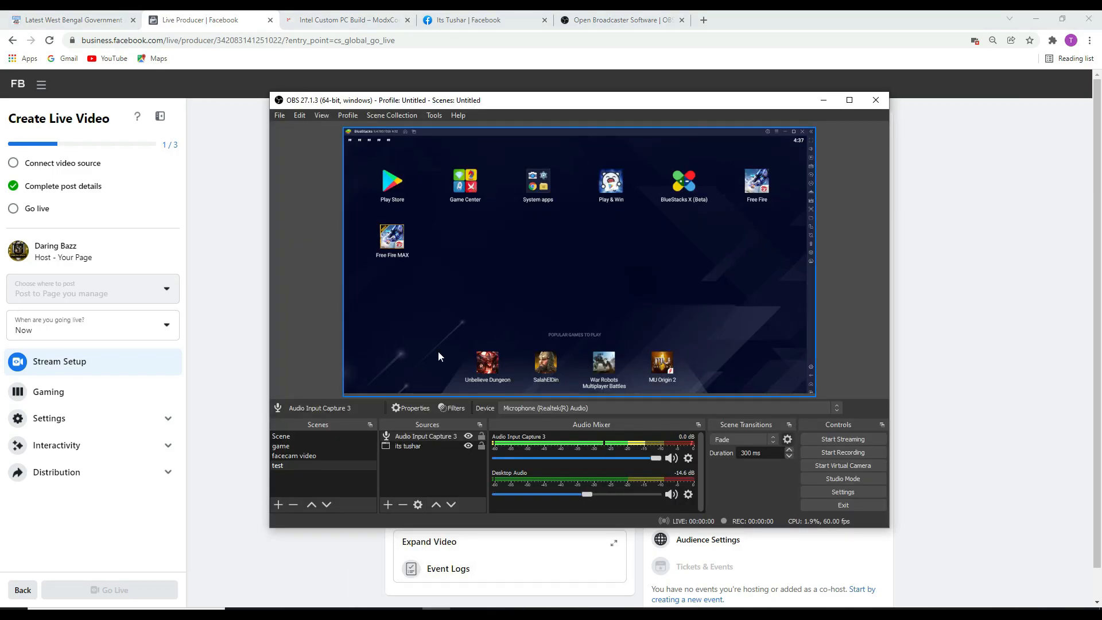
left_click(821, 493)
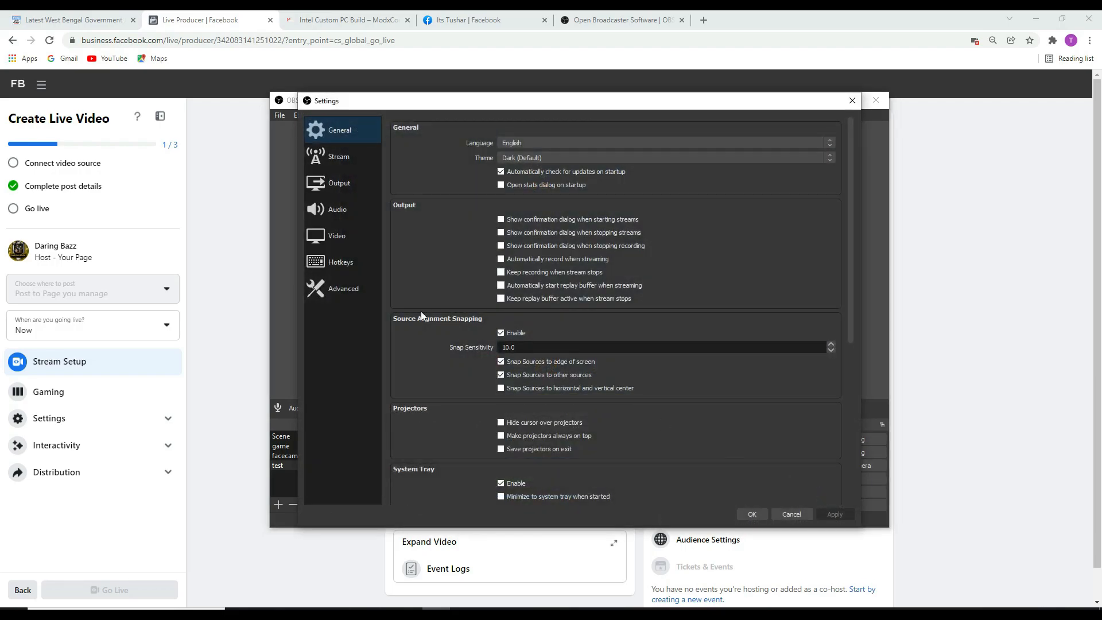
left_click(345, 163)
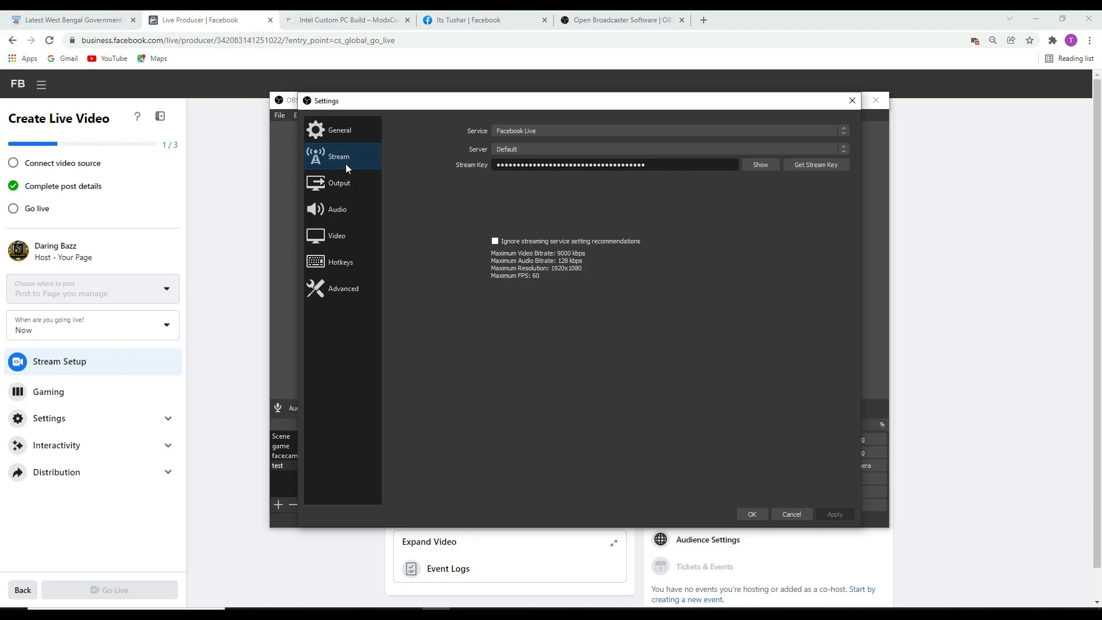
left_click(546, 130)
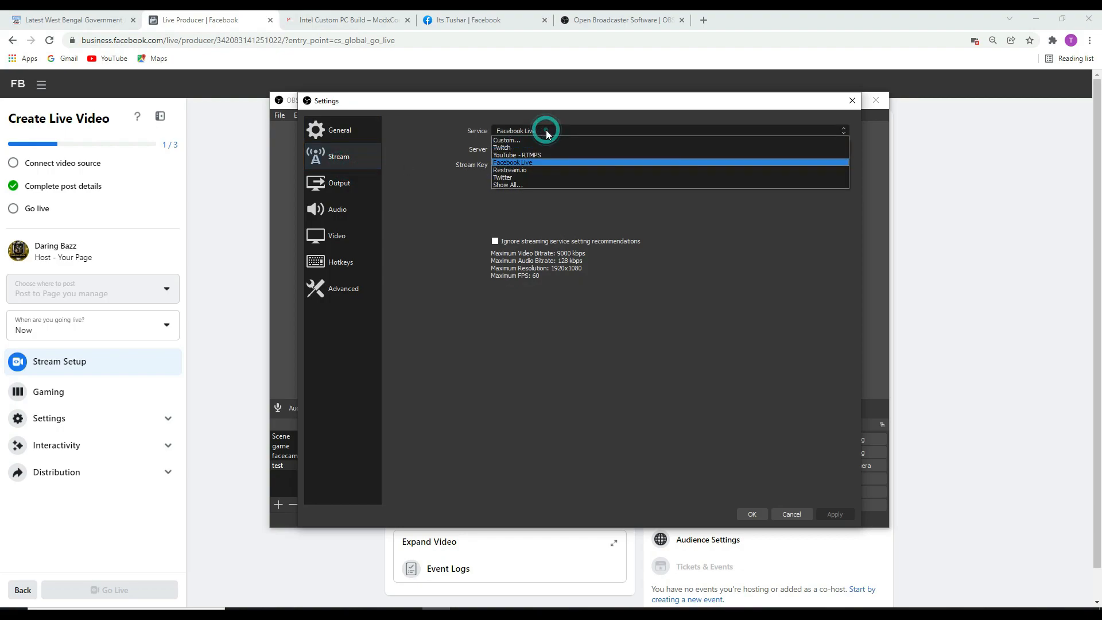
left_click(522, 163)
left_click(513, 149)
left_click(513, 157)
Step: Replace the stored stream key with the copied Facebook stream key and save the settings
left_click(664, 167)
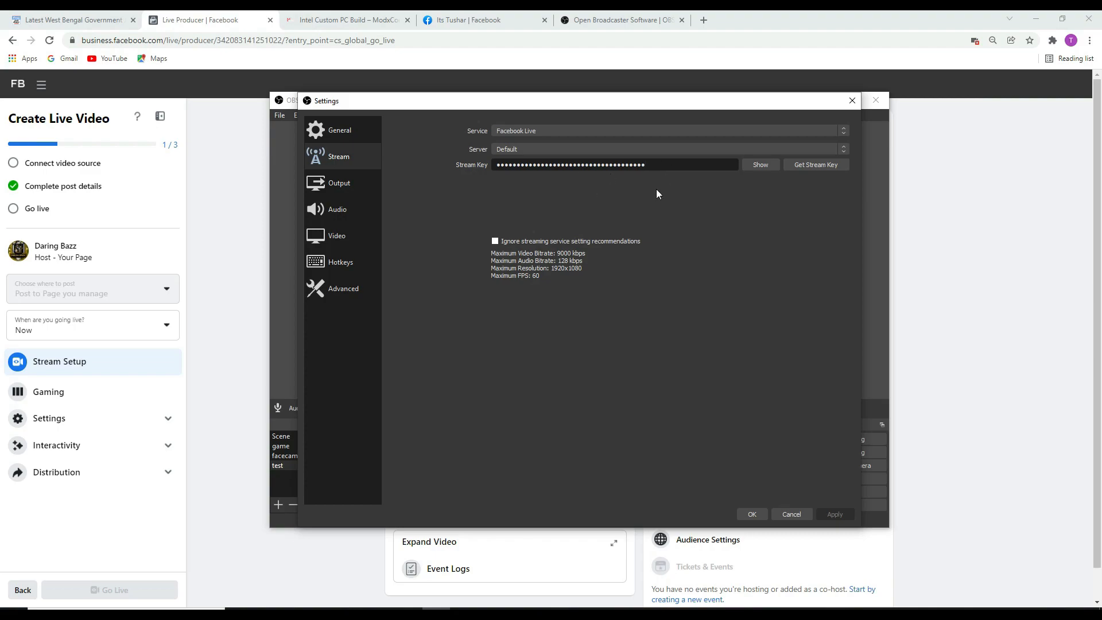
key("ctrl+a")
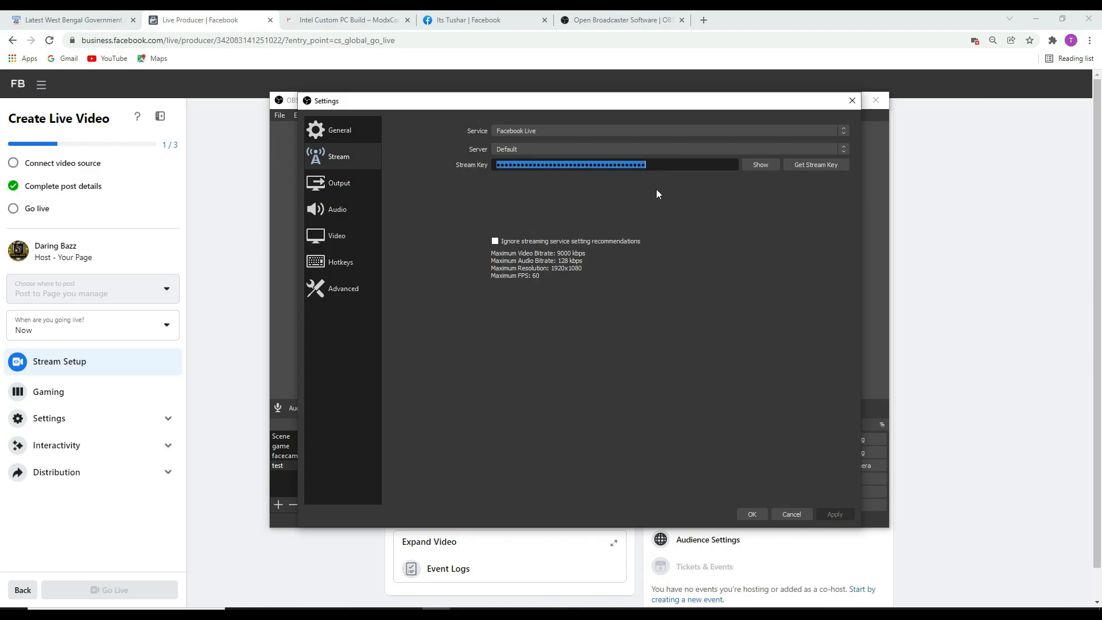
key("BackSpace")
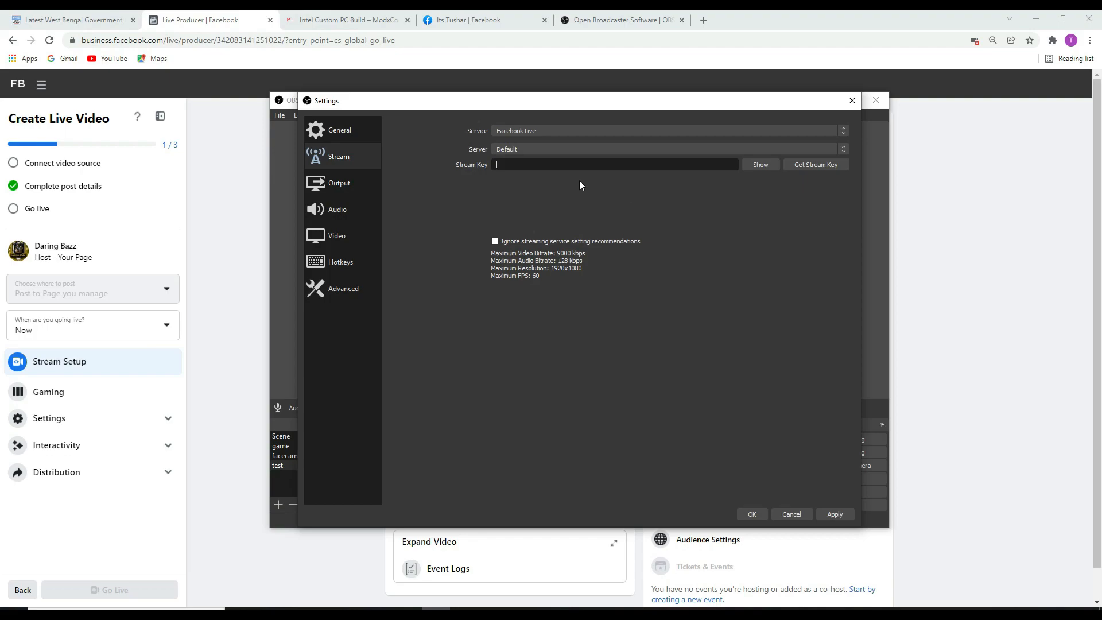
key("ctrl+v")
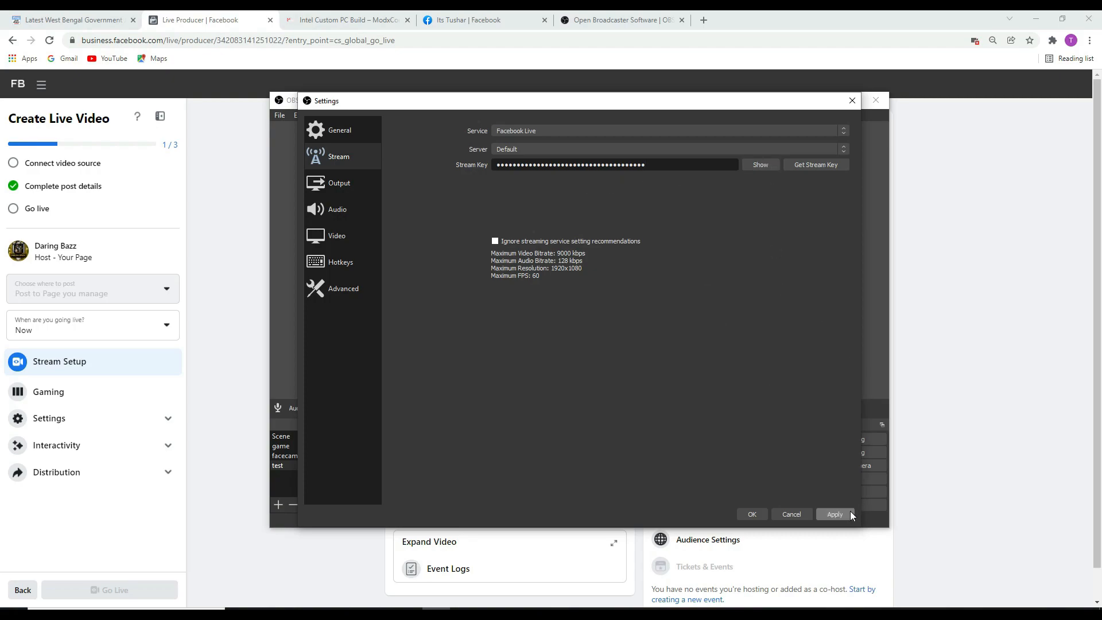
left_click(751, 515)
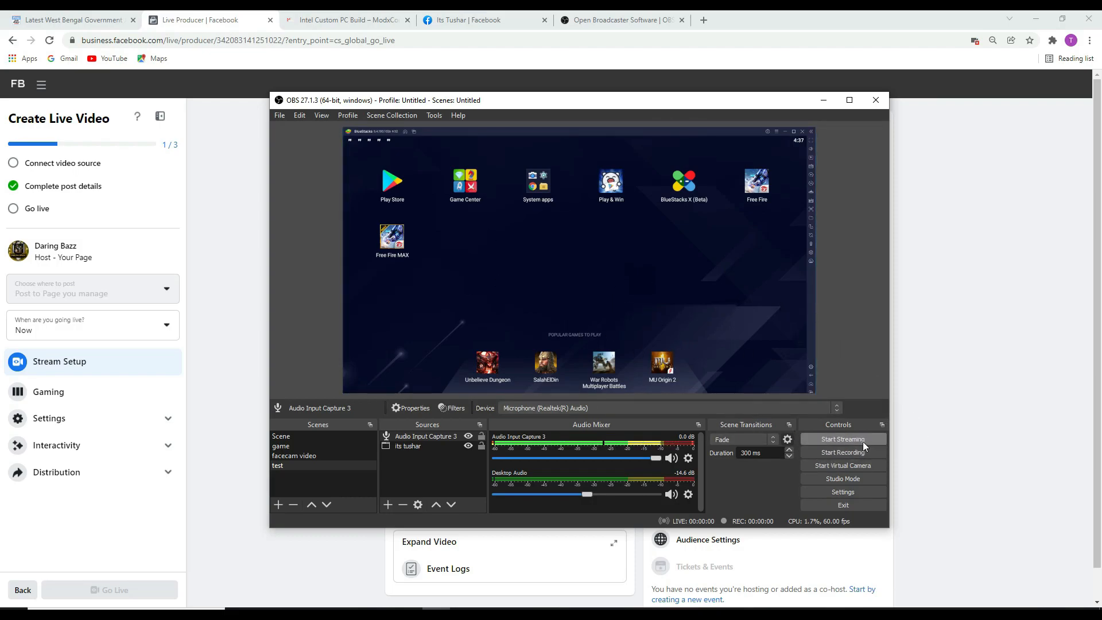
Step: Start streaming from OBS and return to the Facebook live video setup in Chrome
left_click(842, 439)
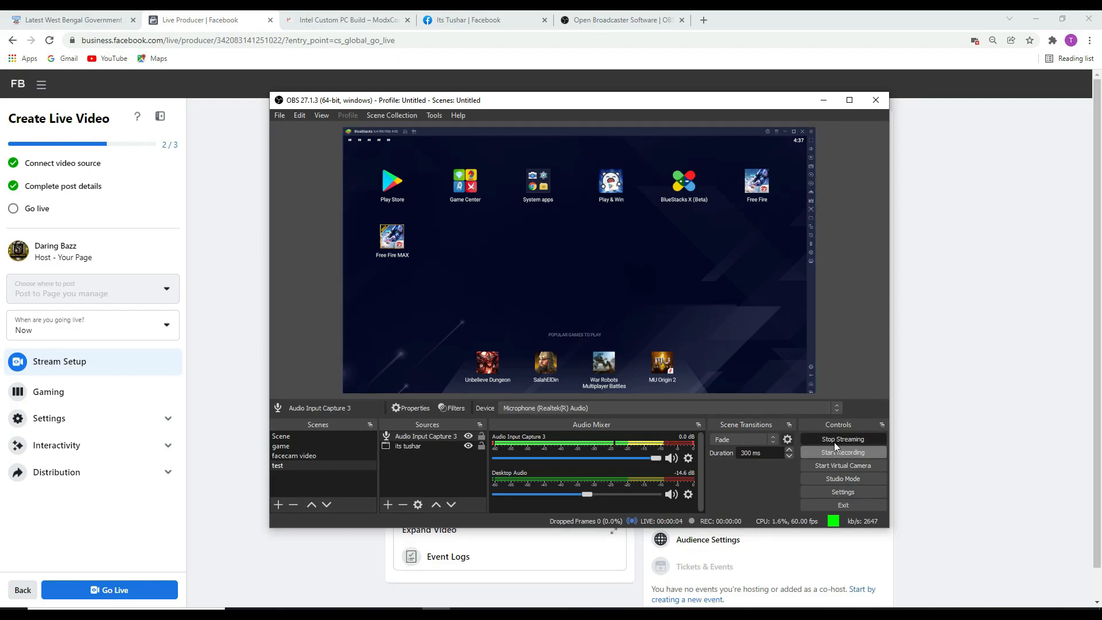
left_click(230, 287)
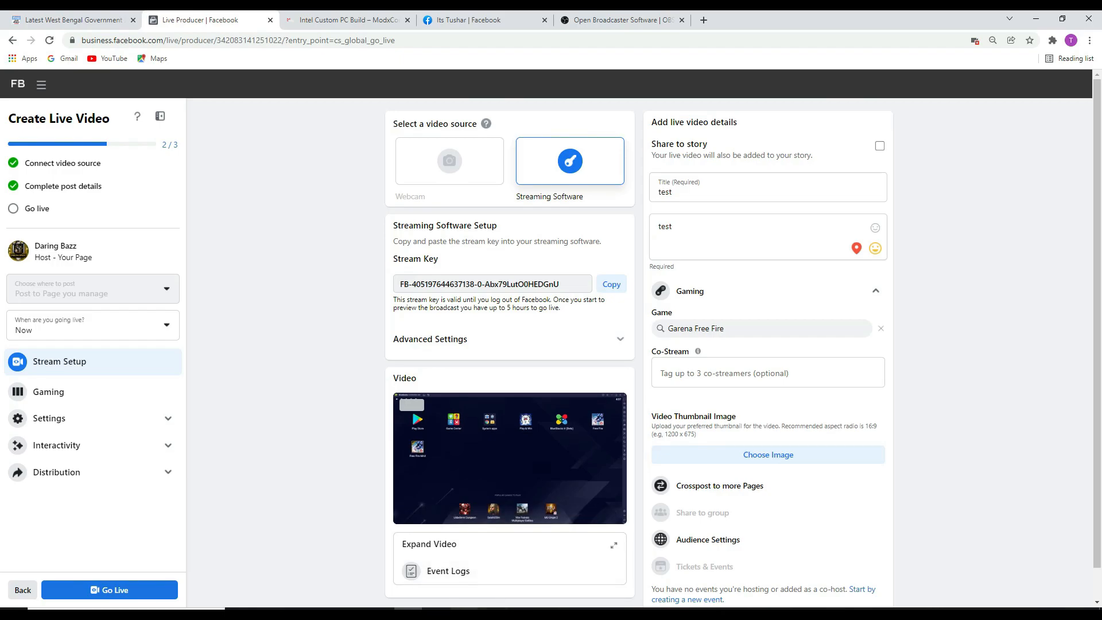
Step: Switch to BlueStacks, launch Free Fire, and check the game in Facebook's stream preview
left_click(466, 613)
left_click(981, 144)
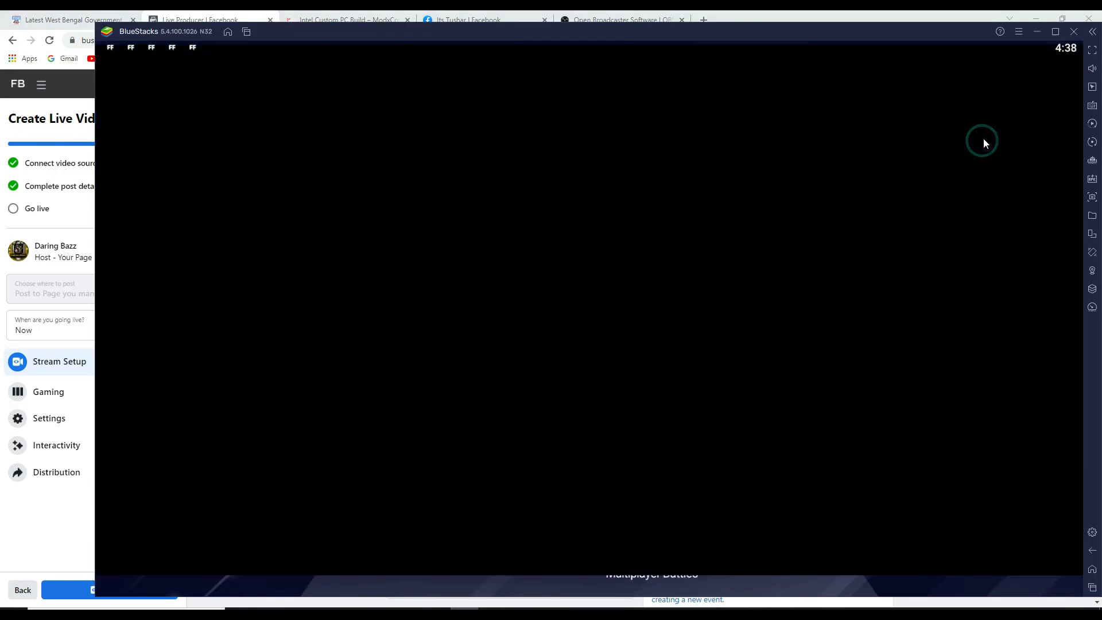
left_click(61, 546)
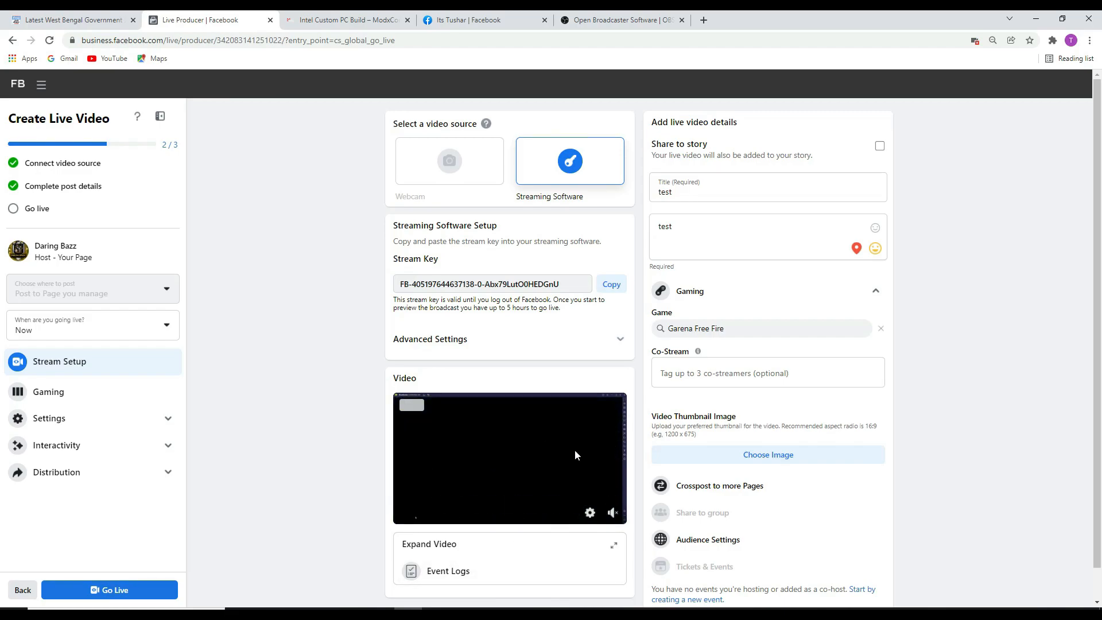
left_click(473, 605)
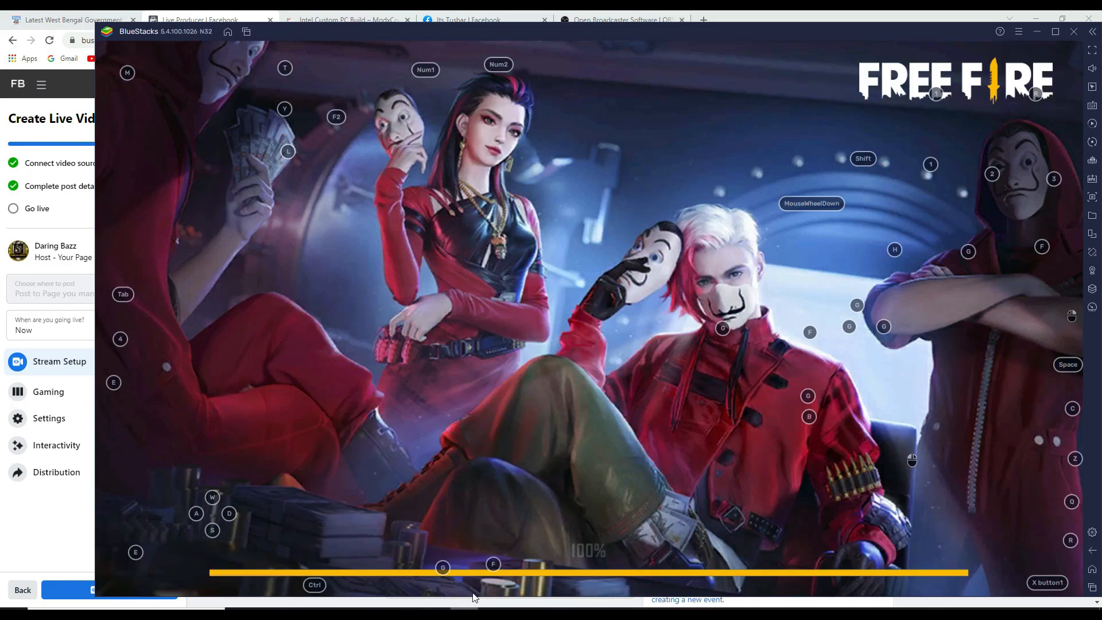
left_click(408, 608)
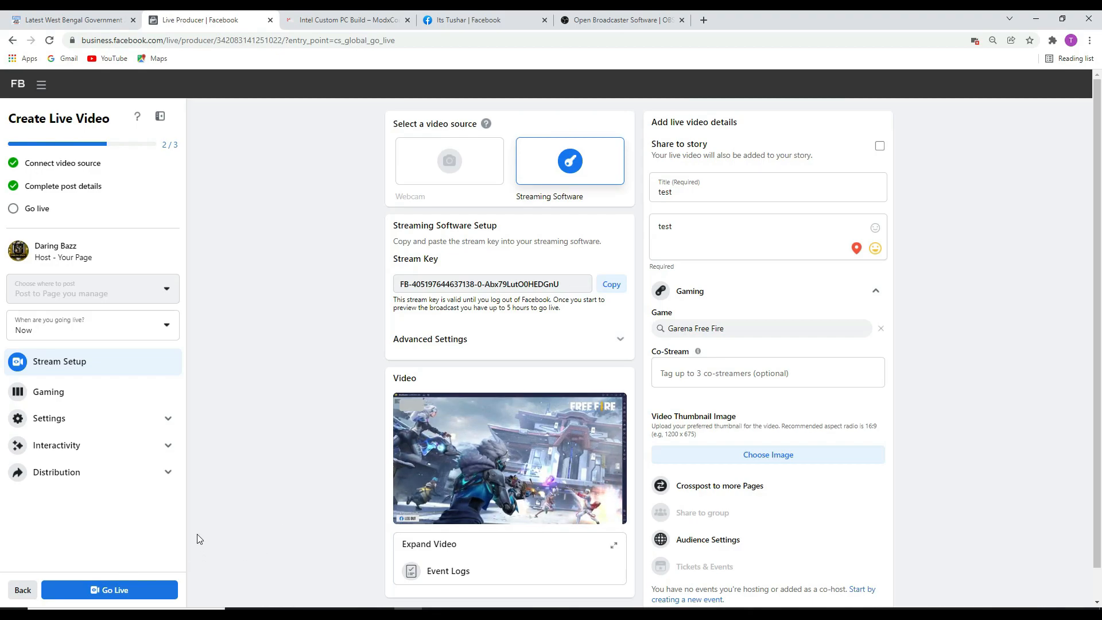
Step: Go live on the Daring Bazz page and dismiss the live notification
left_click(105, 590)
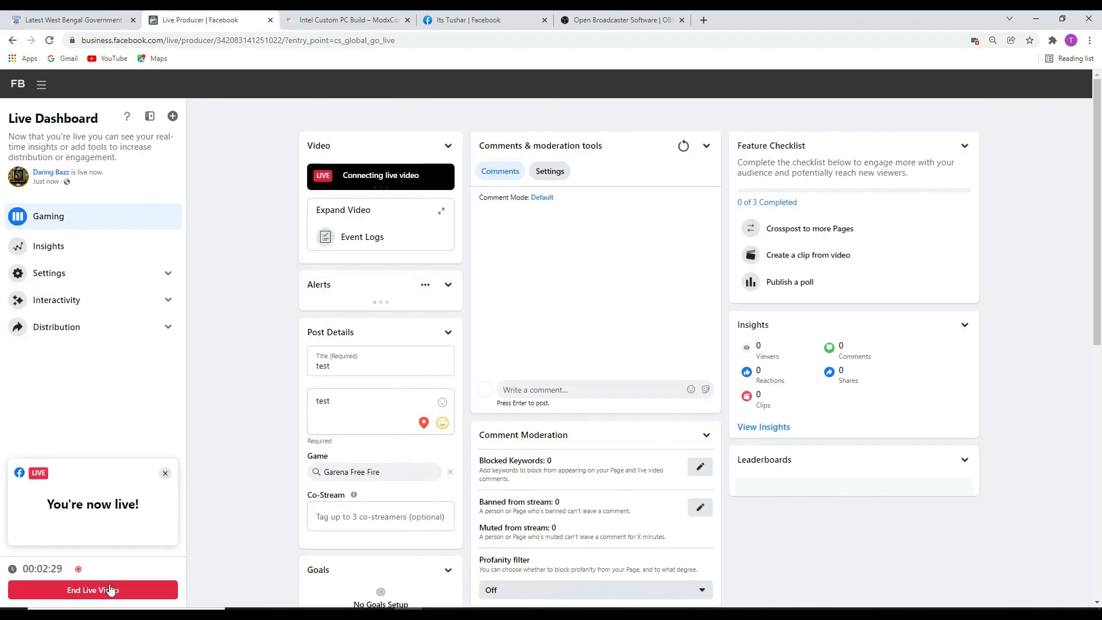
left_click(166, 474)
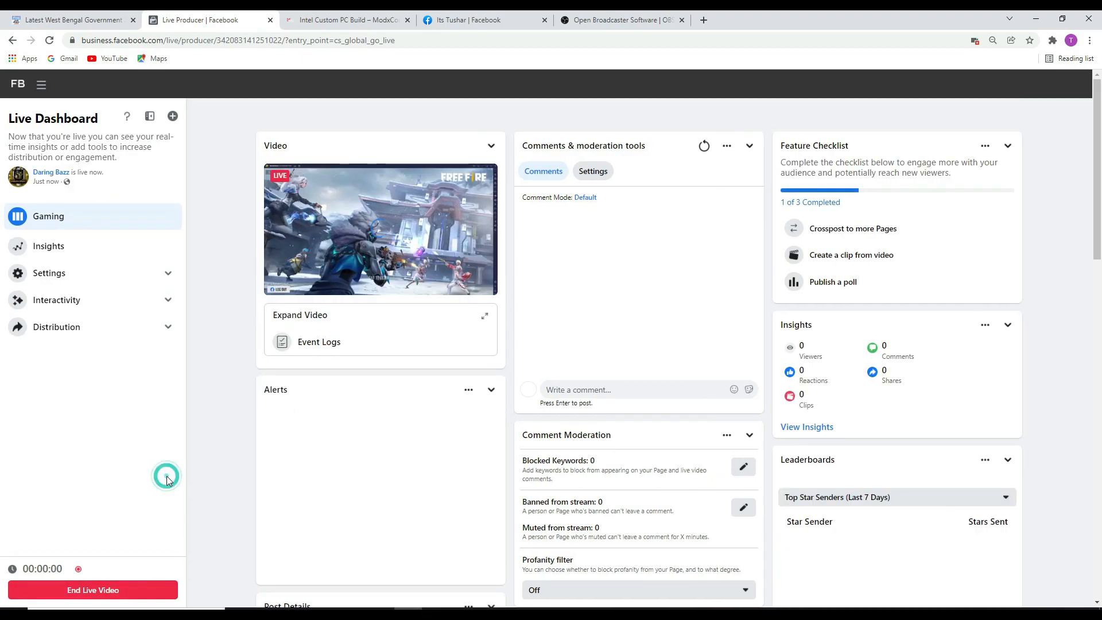
left_click(171, 485)
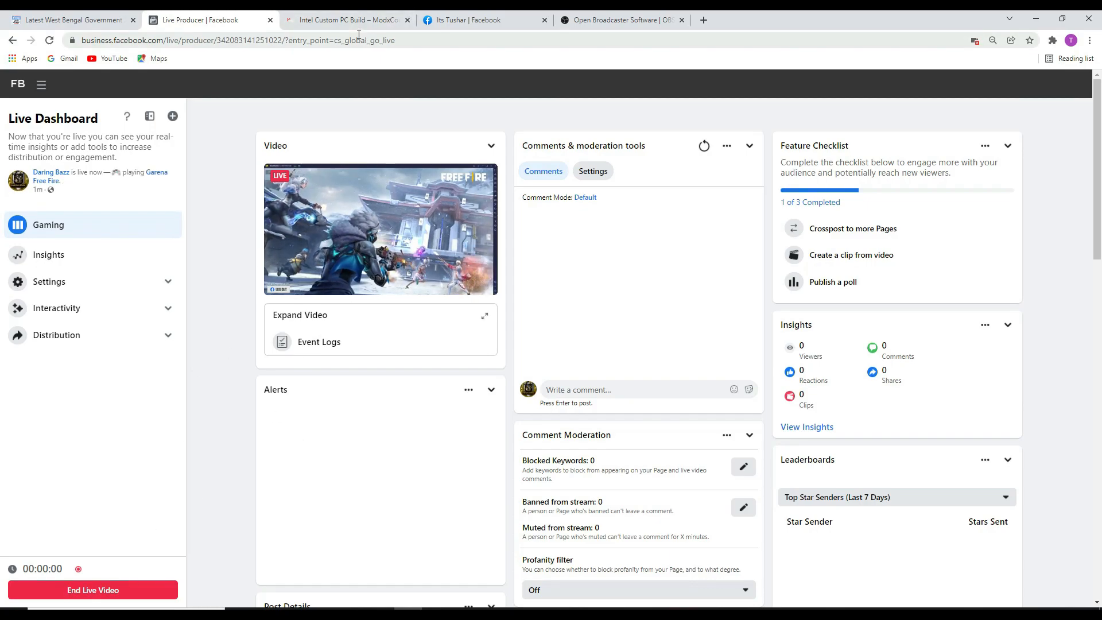
Step: Open the Daring Bazz page from the managed Facebook pages and find its live video post
left_click(377, 25)
left_click(465, 14)
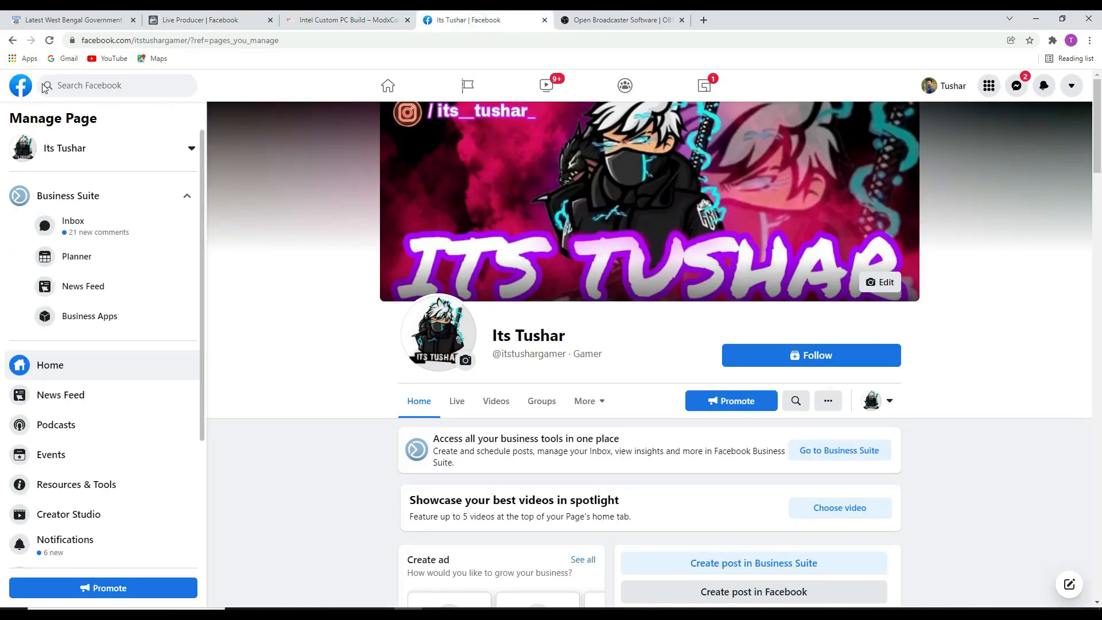
left_click(16, 40)
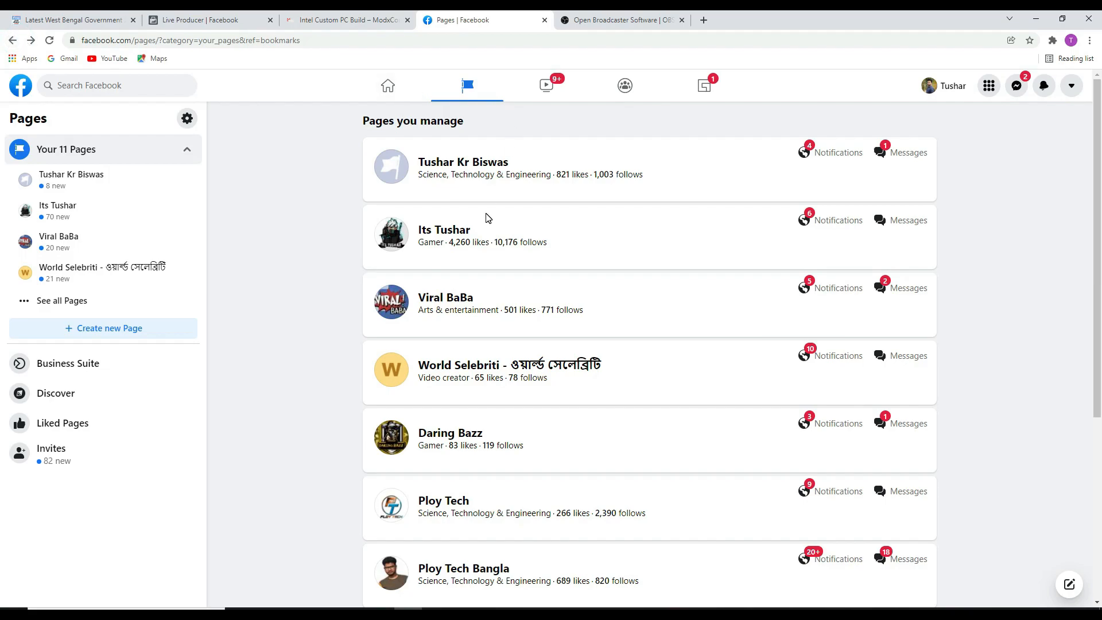
left_click(466, 436)
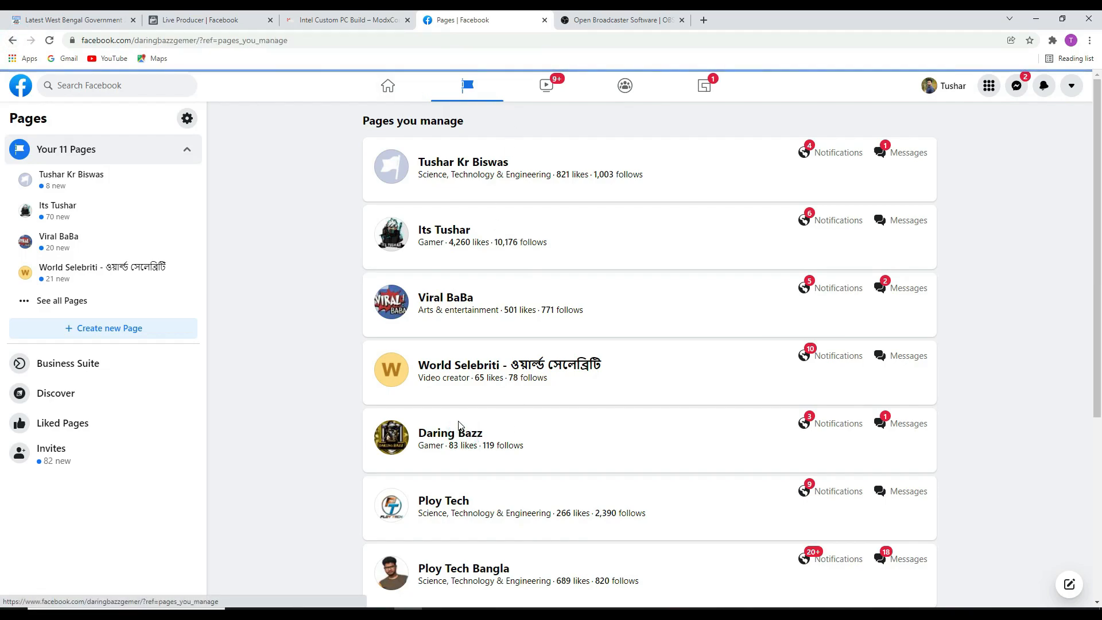
scroll(536, 327, "down", 5)
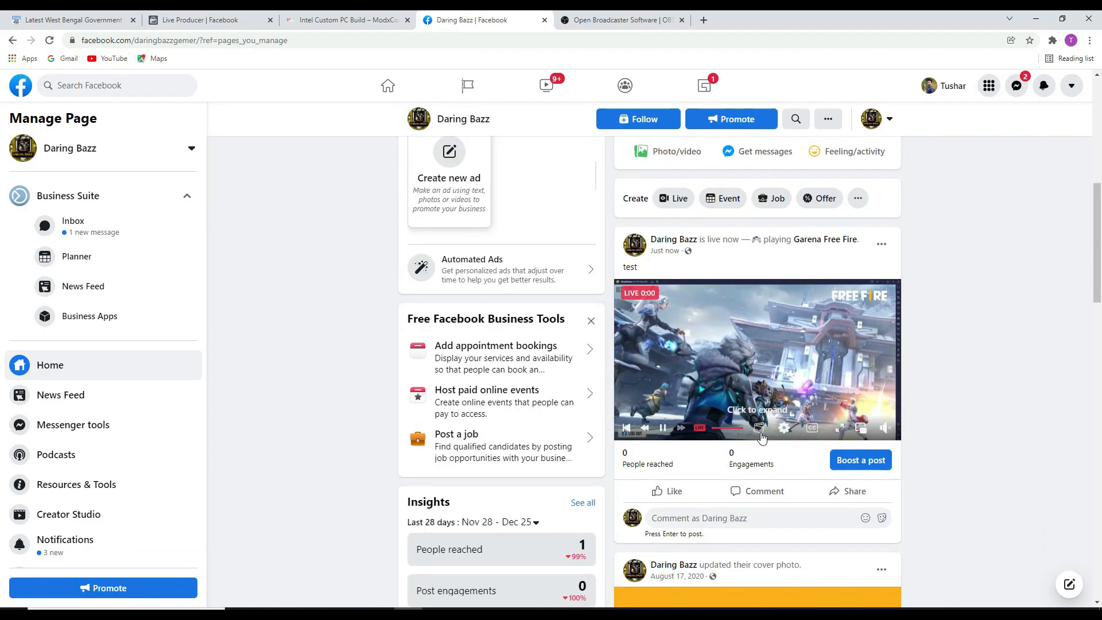
Step: Check the sound of the live video in the page post and return to the Live Producer dashboard
left_click(888, 436)
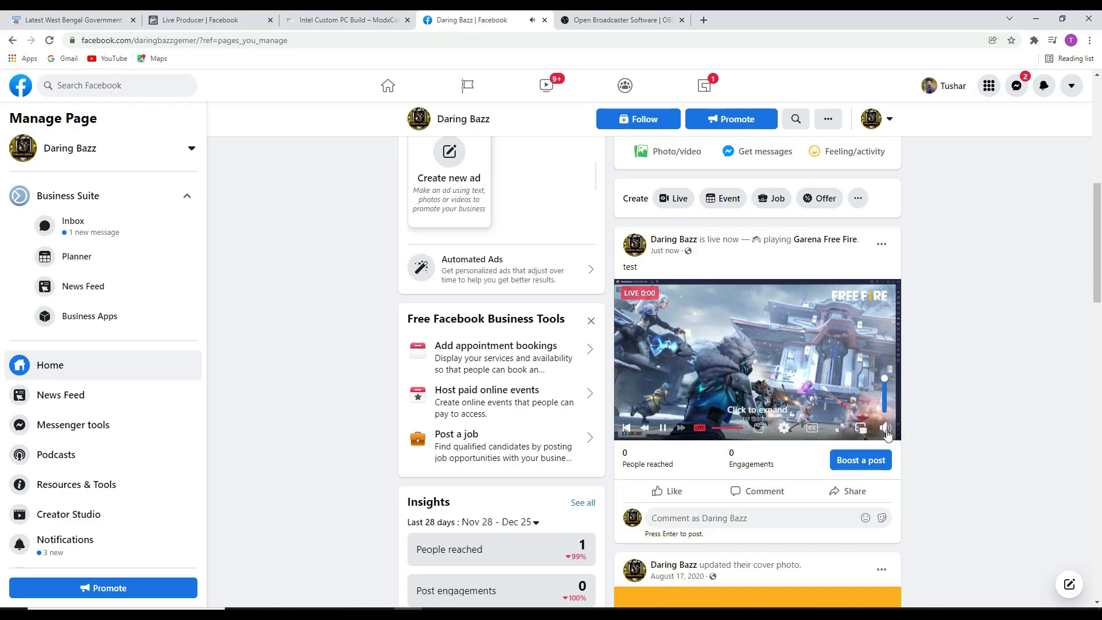
left_click(888, 431)
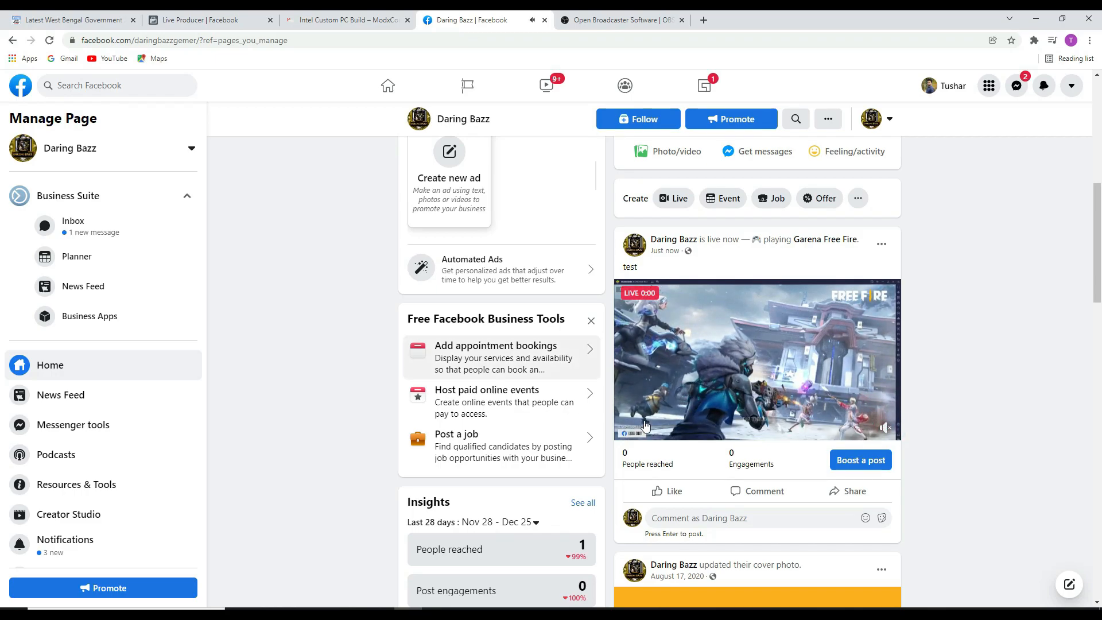
scroll(738, 408, "down", 1)
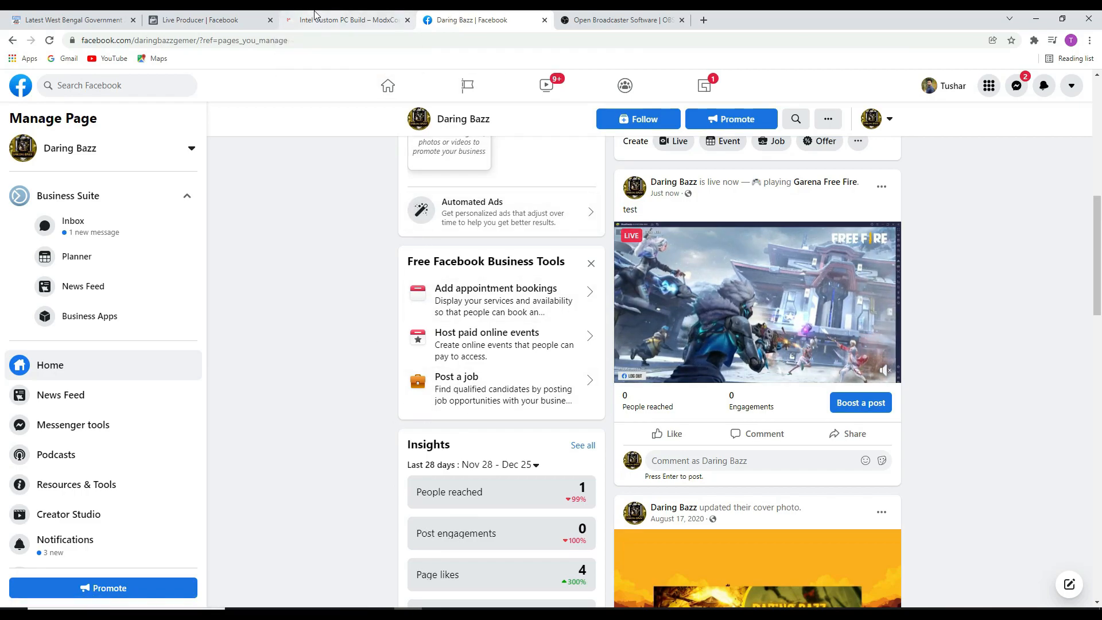
left_click(201, 20)
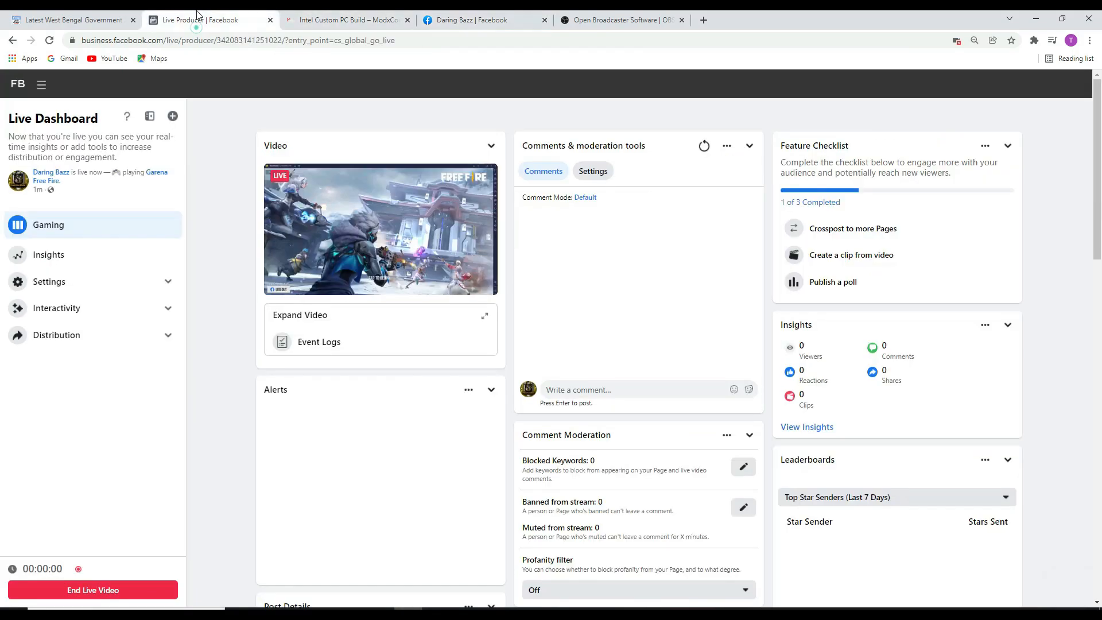
Step: End the Facebook live video, switch to OBS Studio to stop streaming, and minimize its window
left_click(122, 592)
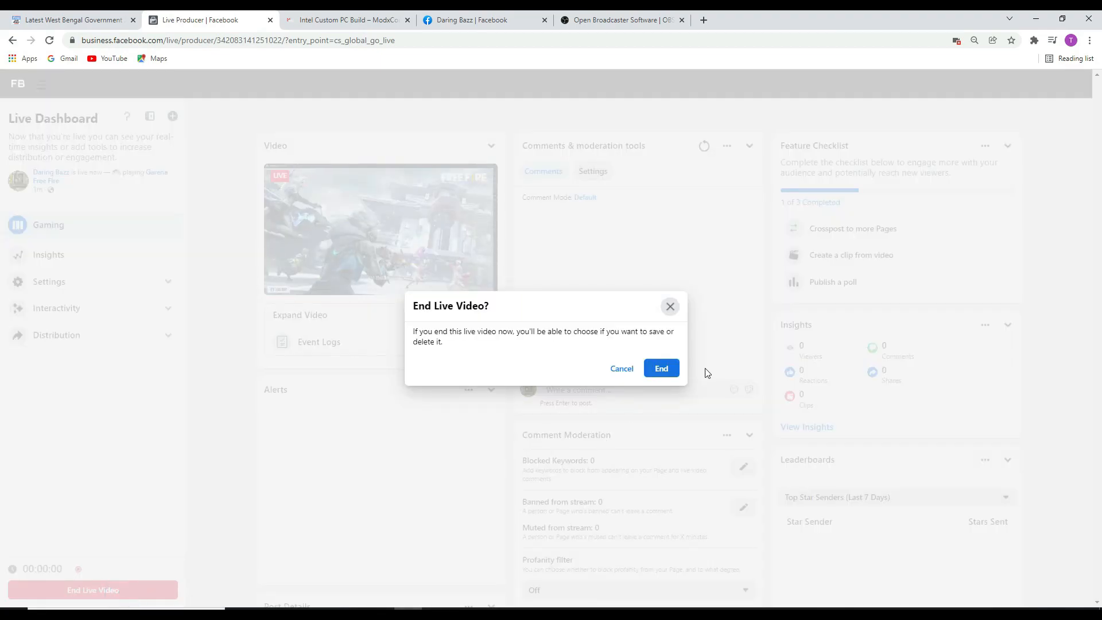
left_click(662, 369)
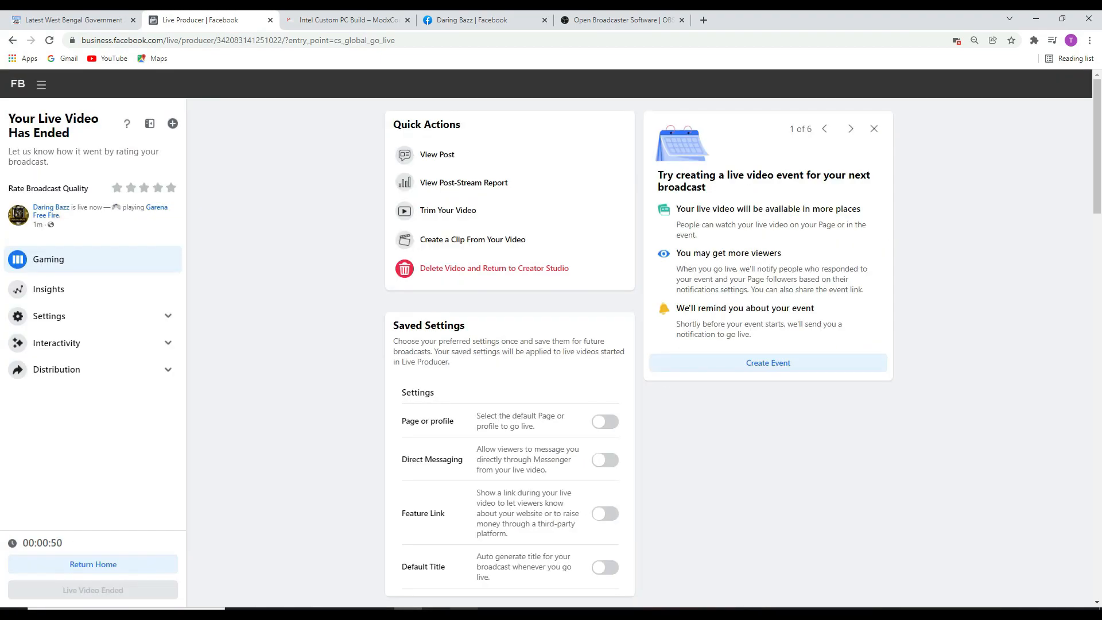
left_click(436, 613)
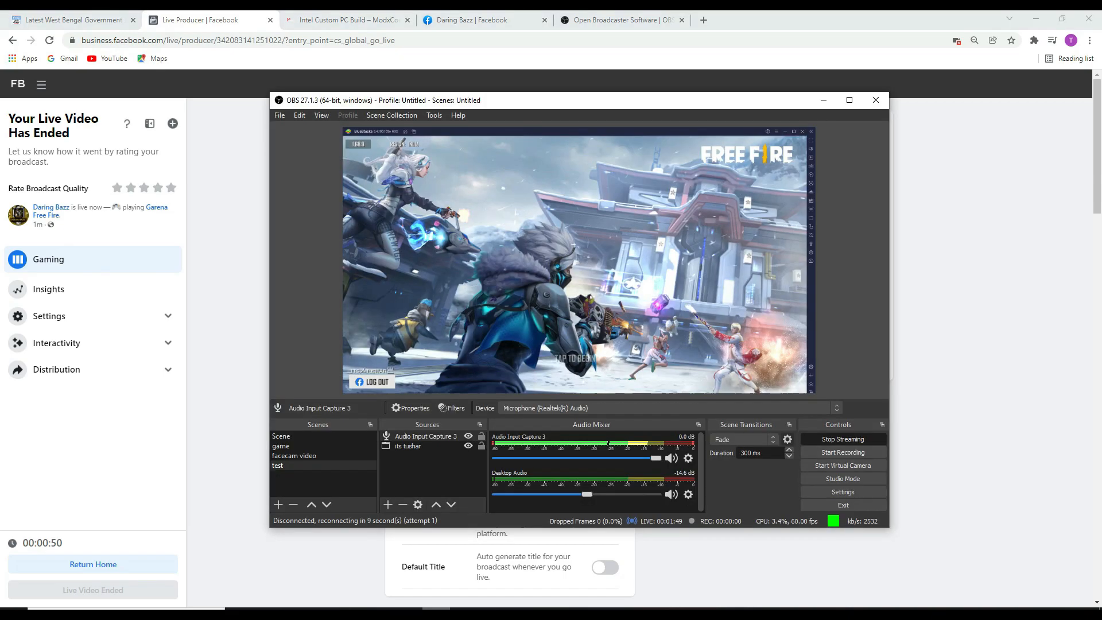
left_click(847, 442)
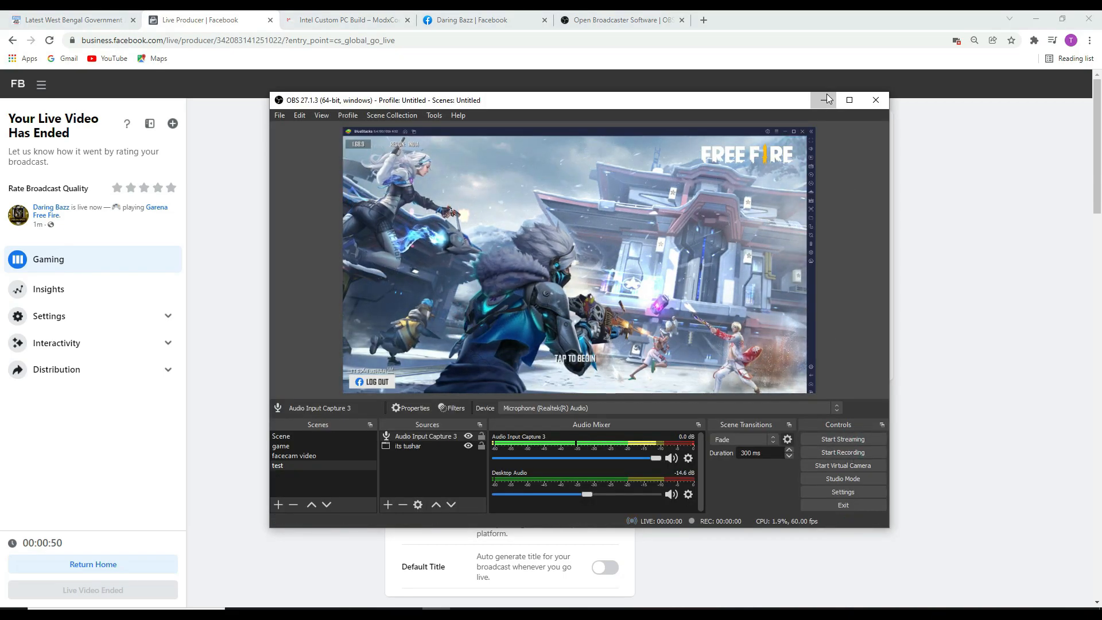
left_click(827, 95)
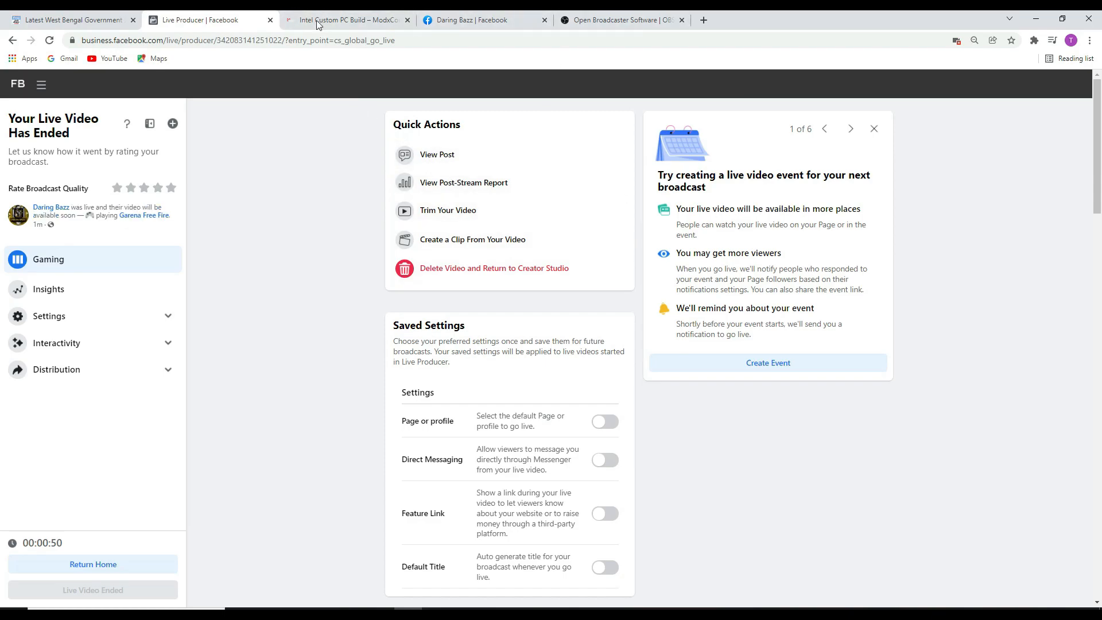
Step: Review the ended broadcast's video, stream metrics and post details in the Live Producer dashboard
scroll(236, 292, "down", 10)
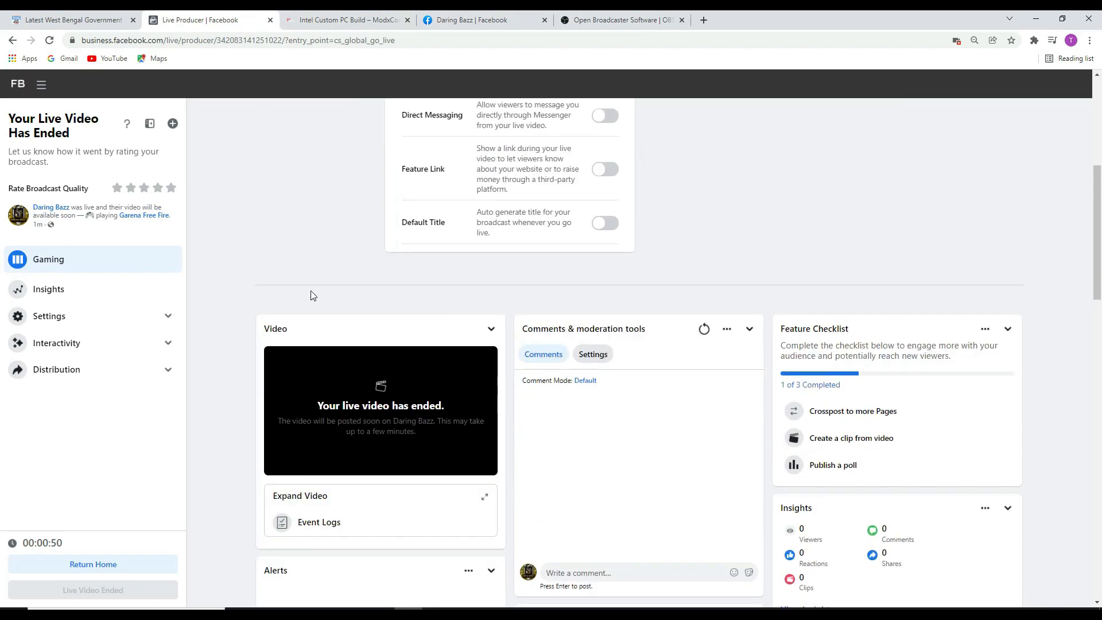
scroll(738, 367, "down", 1)
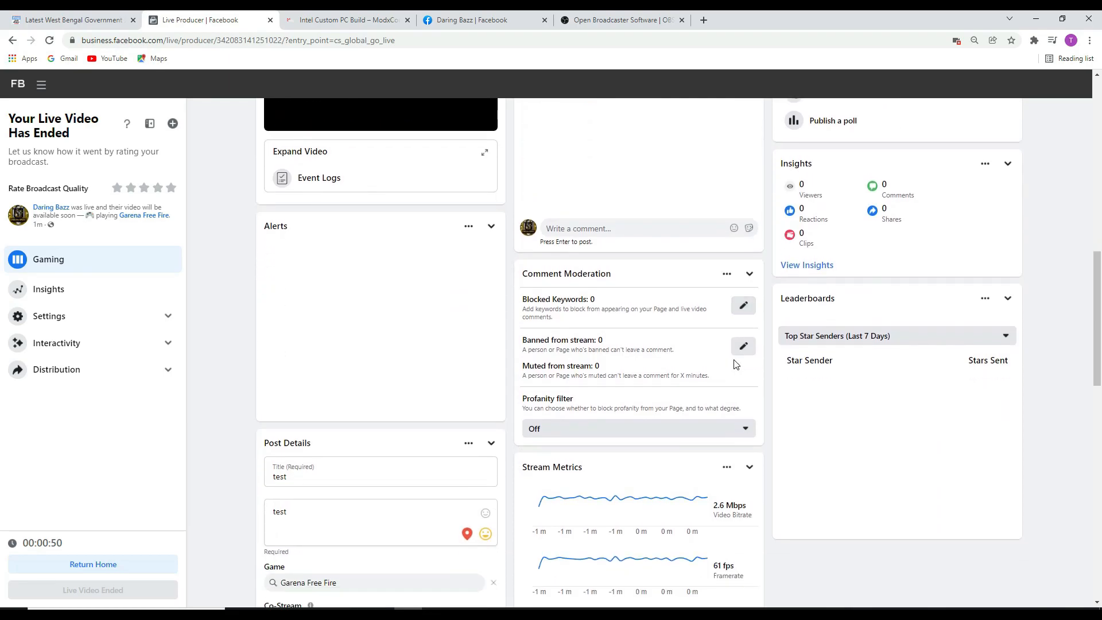
scroll(721, 349, "down", 4)
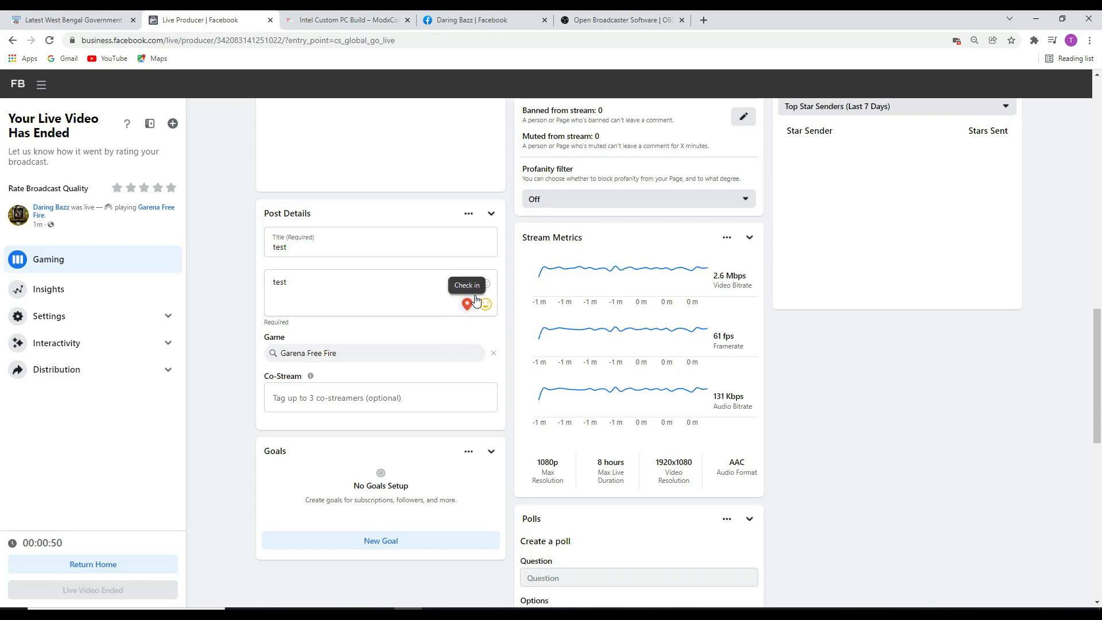
left_click(336, 295)
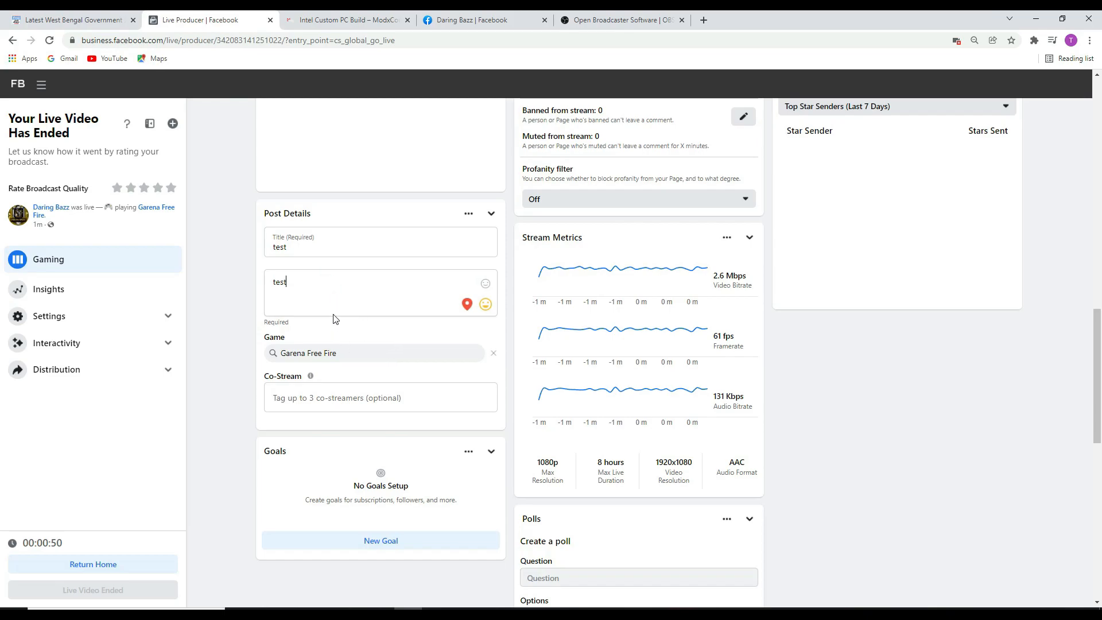
left_click(324, 299)
left_click(208, 319)
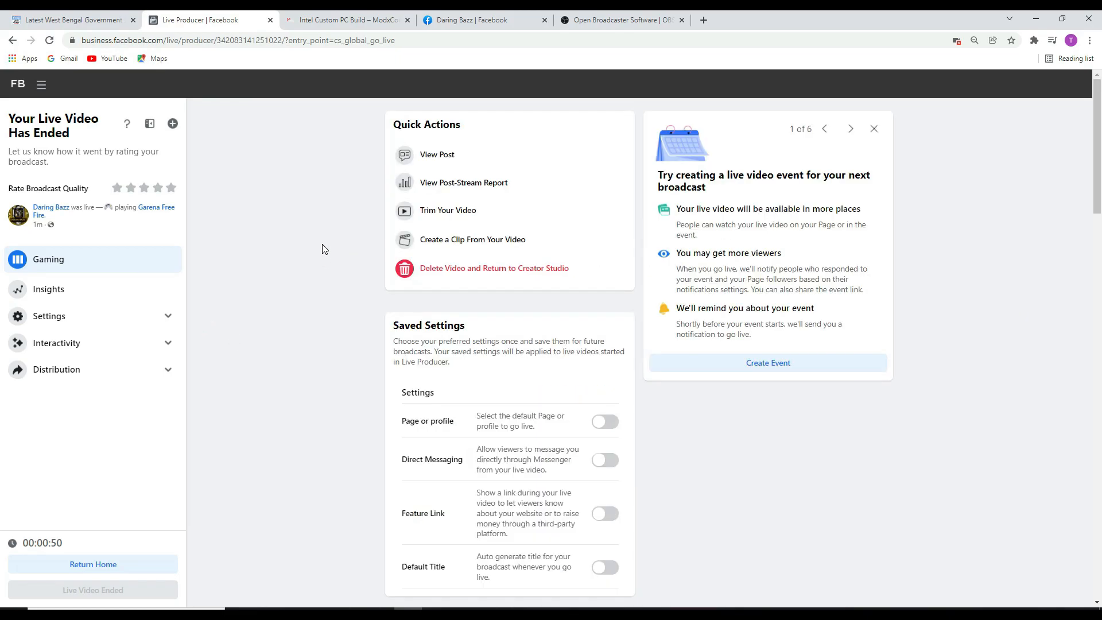